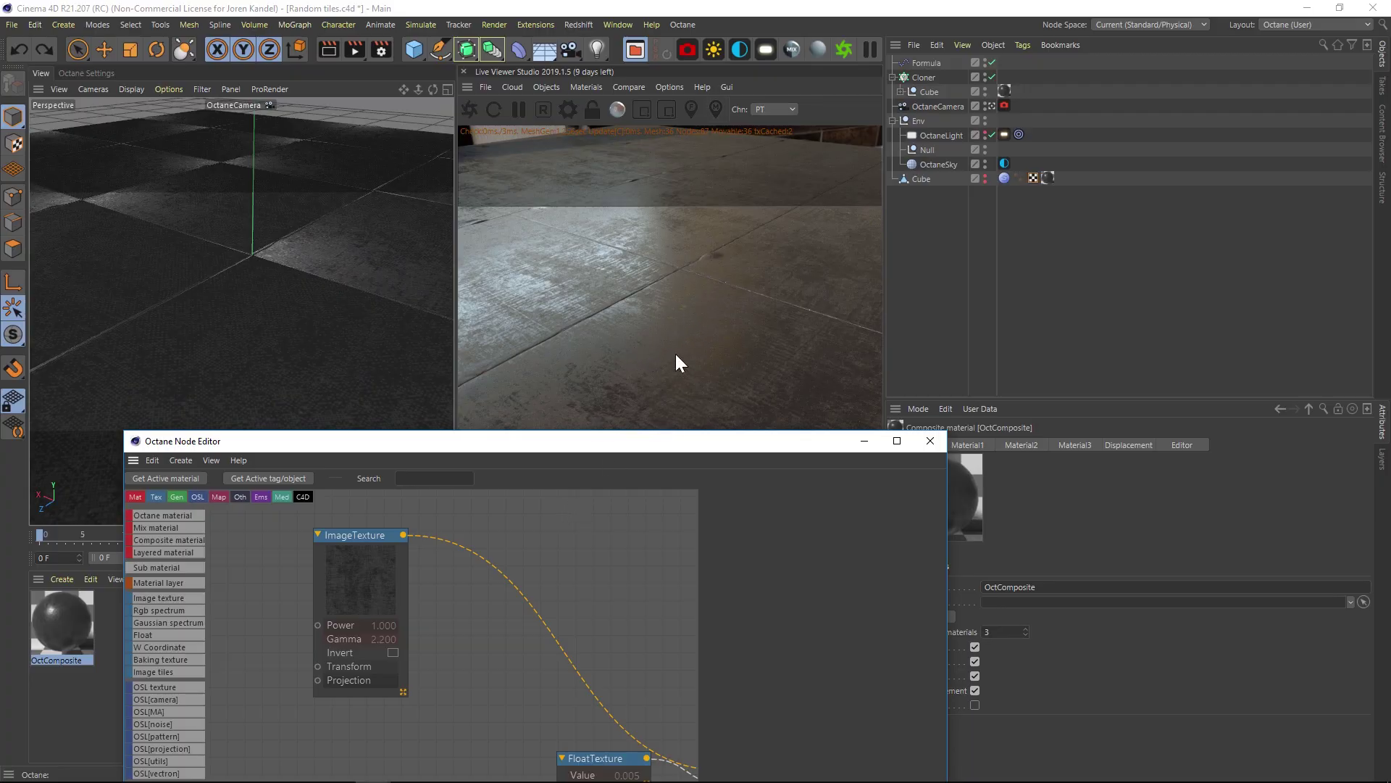
# - Compare the render with the ImageTexture node disconnected, restore its link by undoing, and close the node editor
pyautogui.click(491, 563)
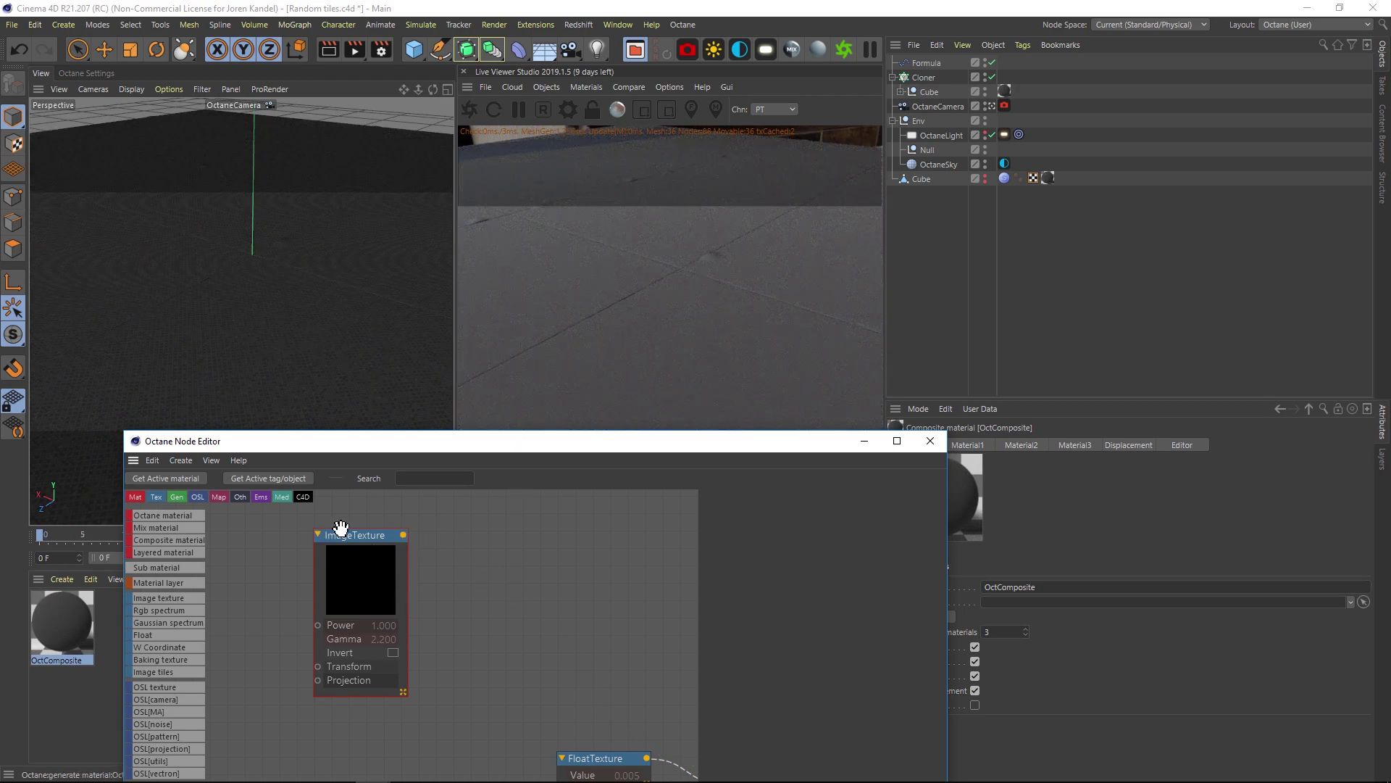
pyautogui.hotkey('ctrl', 'z')
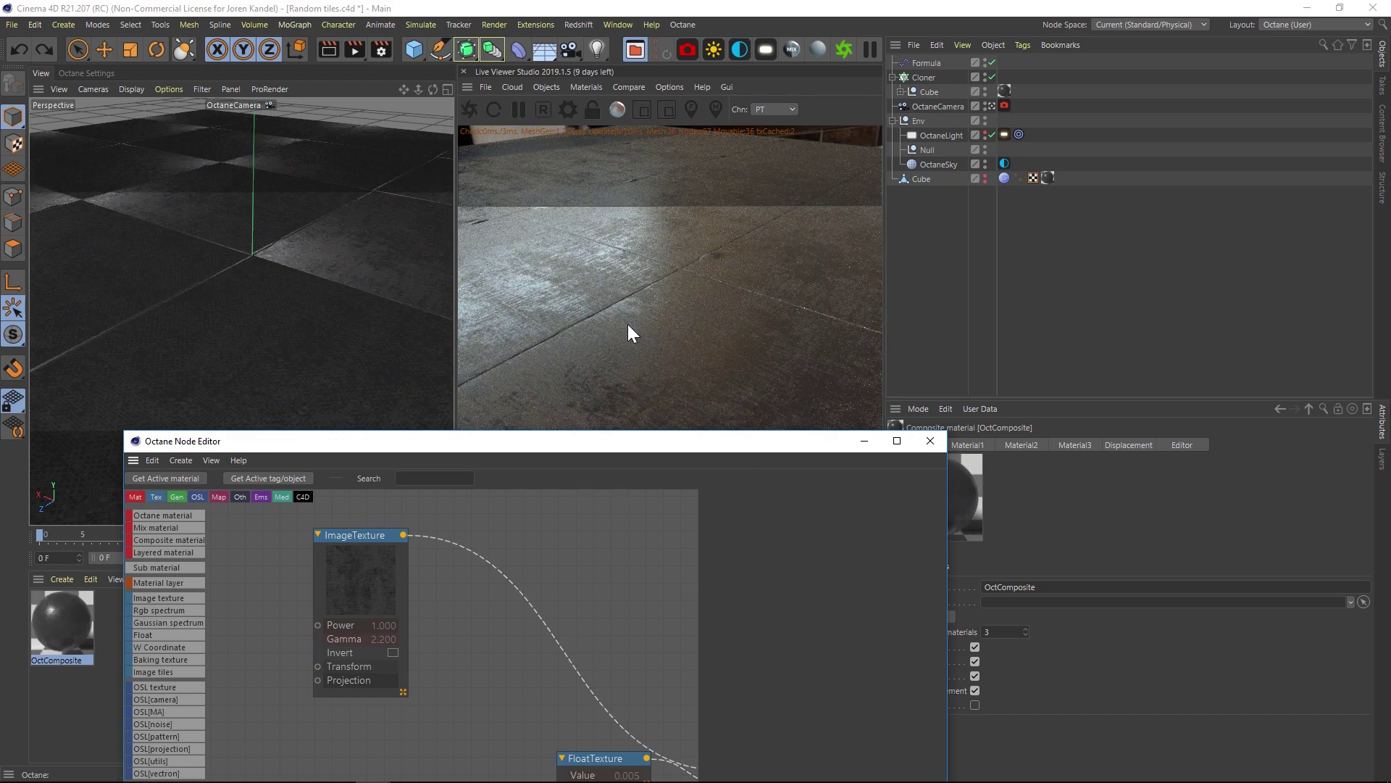
pyautogui.click(930, 441)
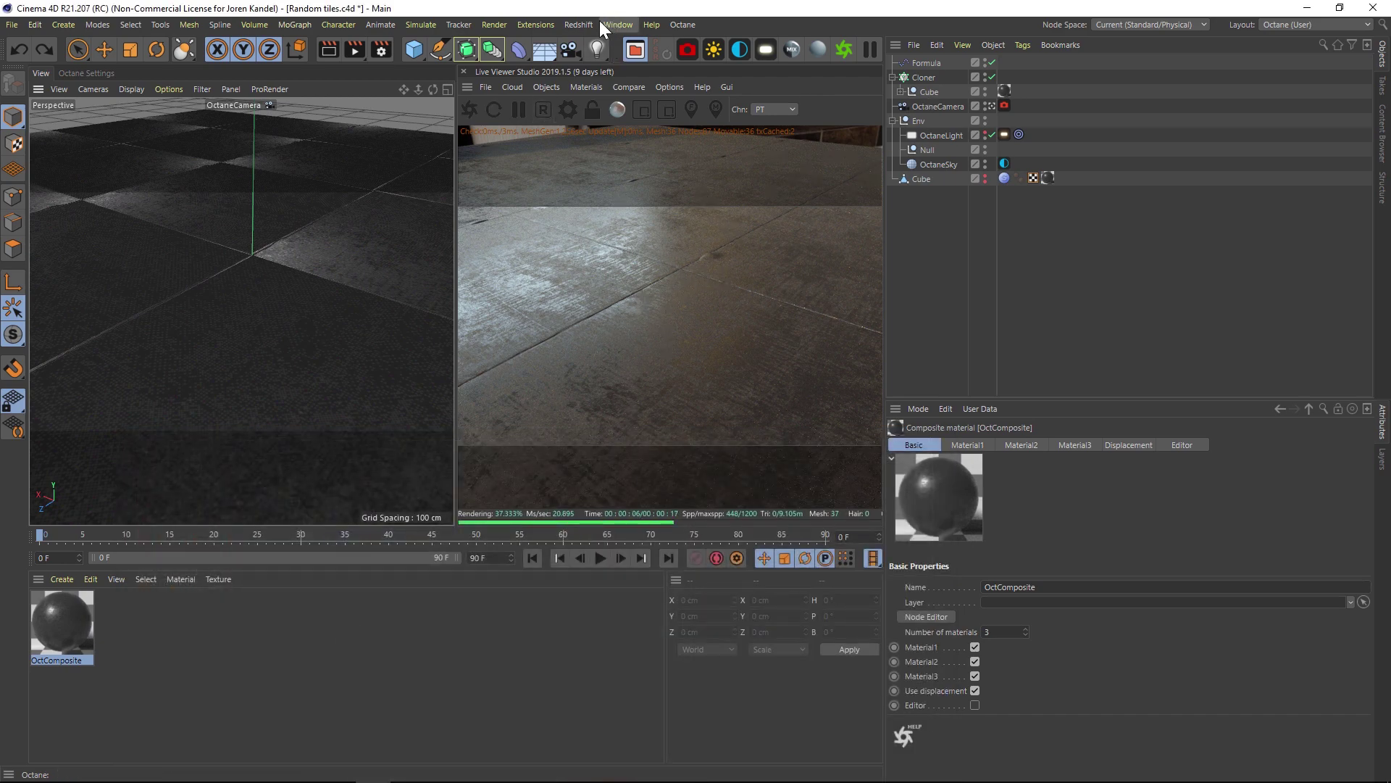
# - Pause the live render and create a new empty project
pyautogui.click(519, 109)
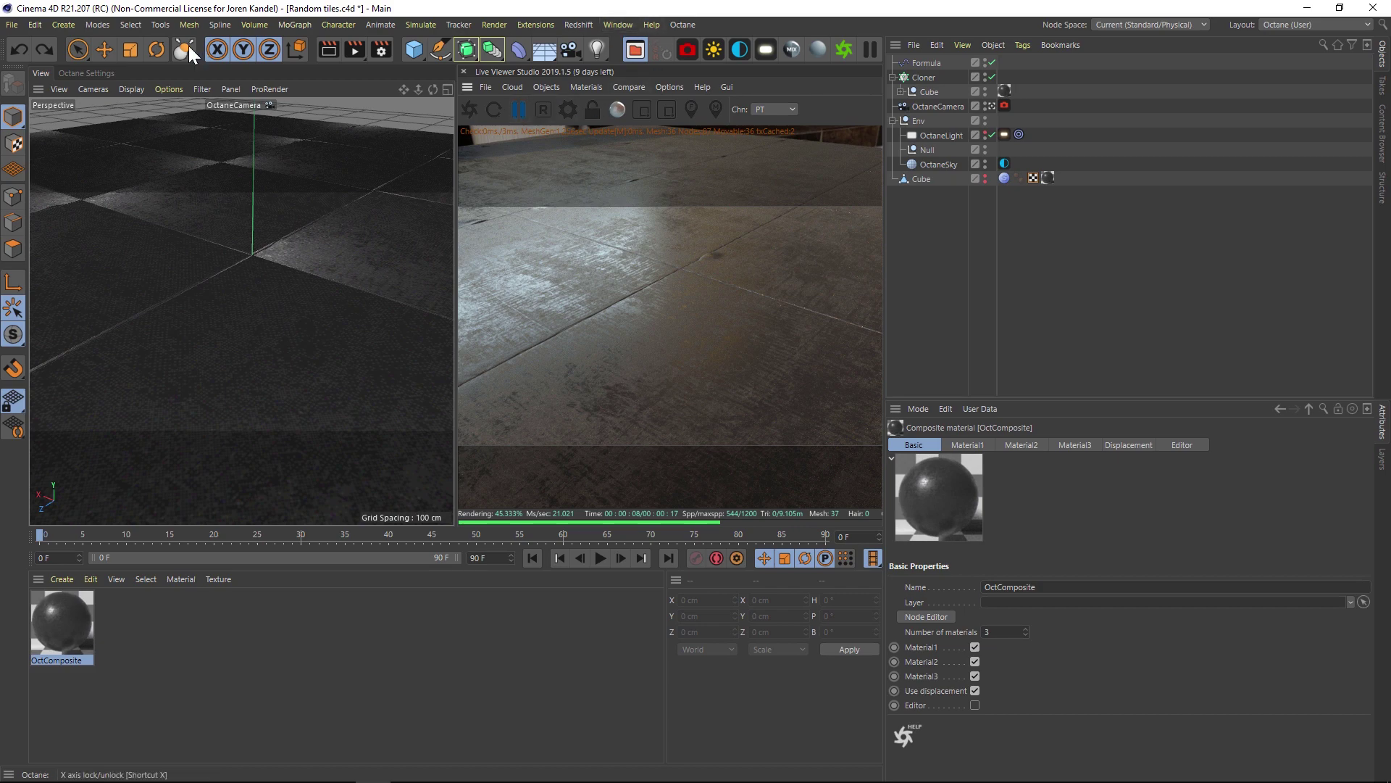
pyautogui.click(13, 26)
pyautogui.click(25, 50)
# - Switch the interface to the Sculpt layout
pyautogui.click(612, 26)
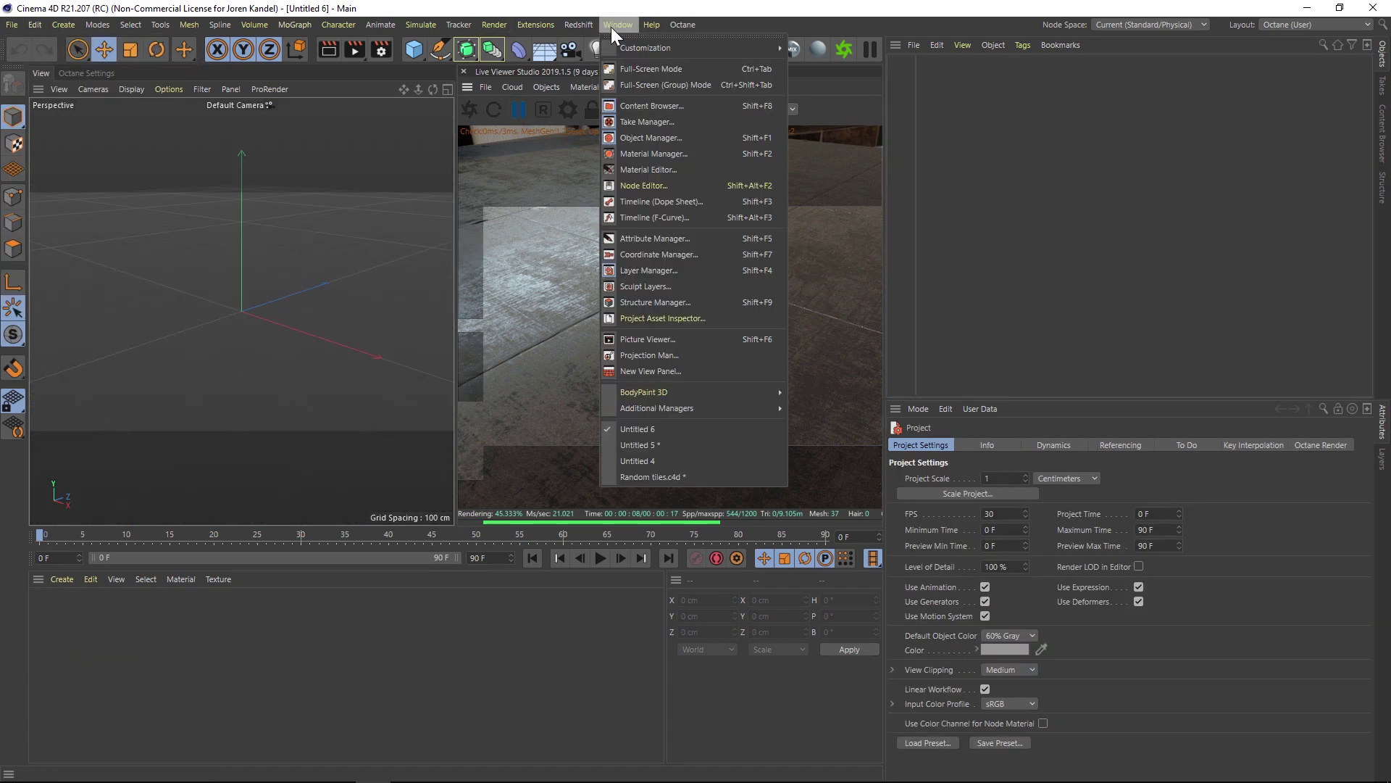
pyautogui.moveTo(625, 49)
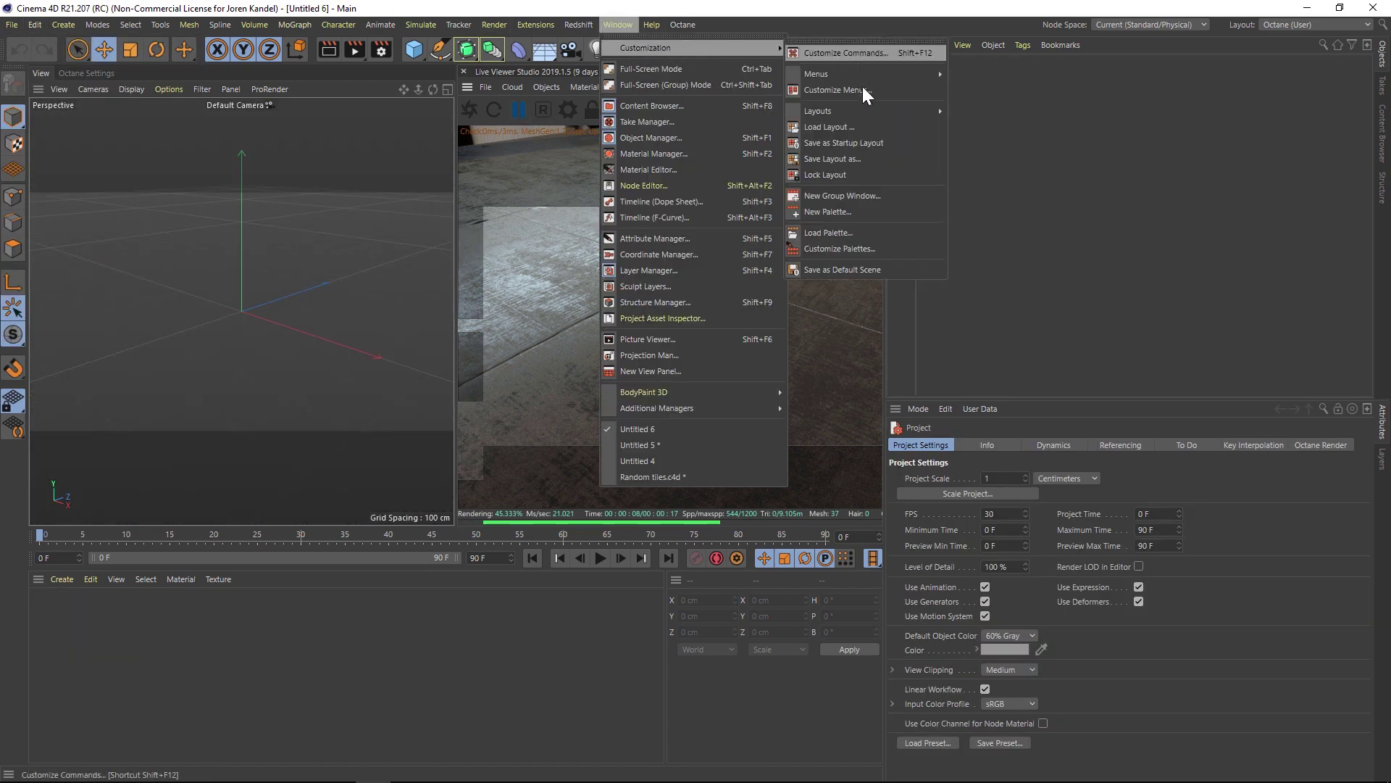
pyautogui.moveTo(864, 109)
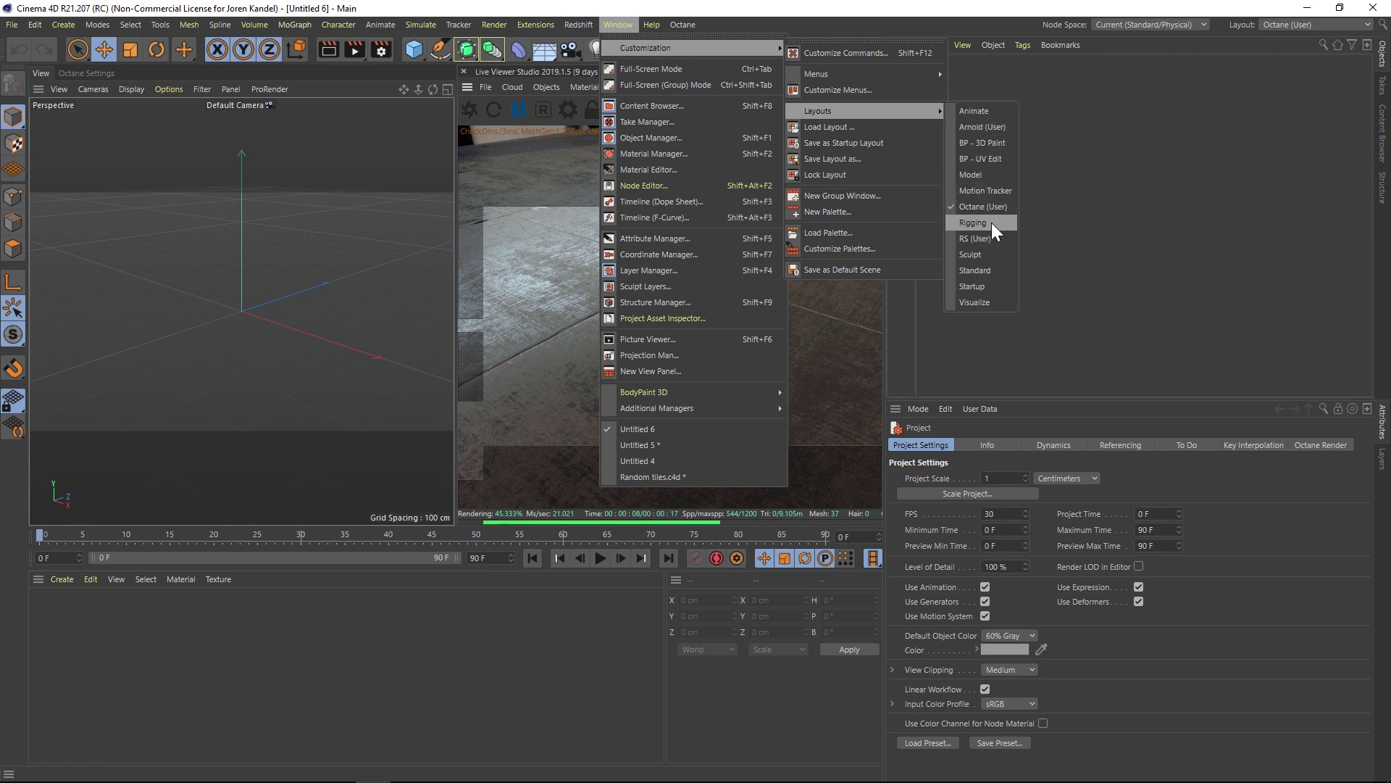
pyautogui.click(988, 254)
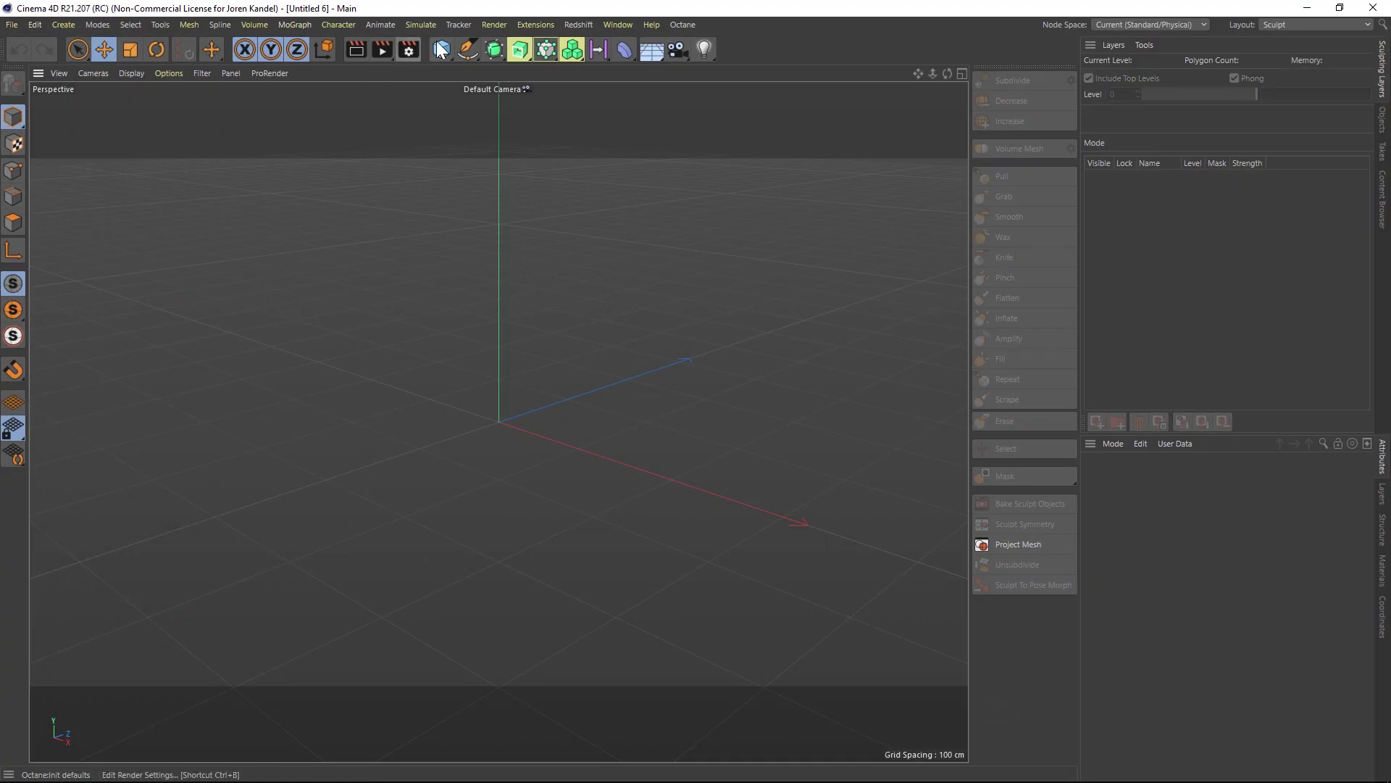
# - Add a cube and set its Y size to 4 cm to form a thin tile
pyautogui.click(440, 49)
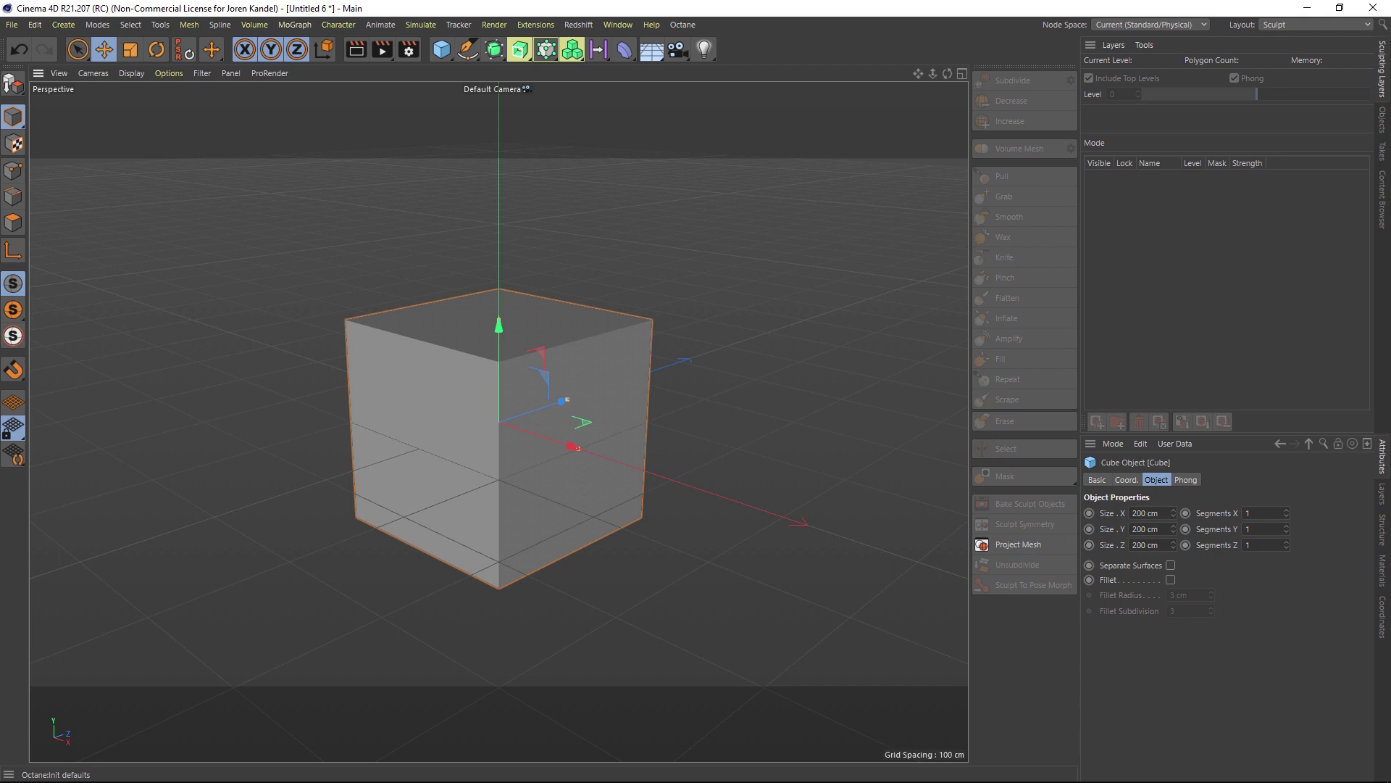
pyautogui.doubleClick(1148, 529)
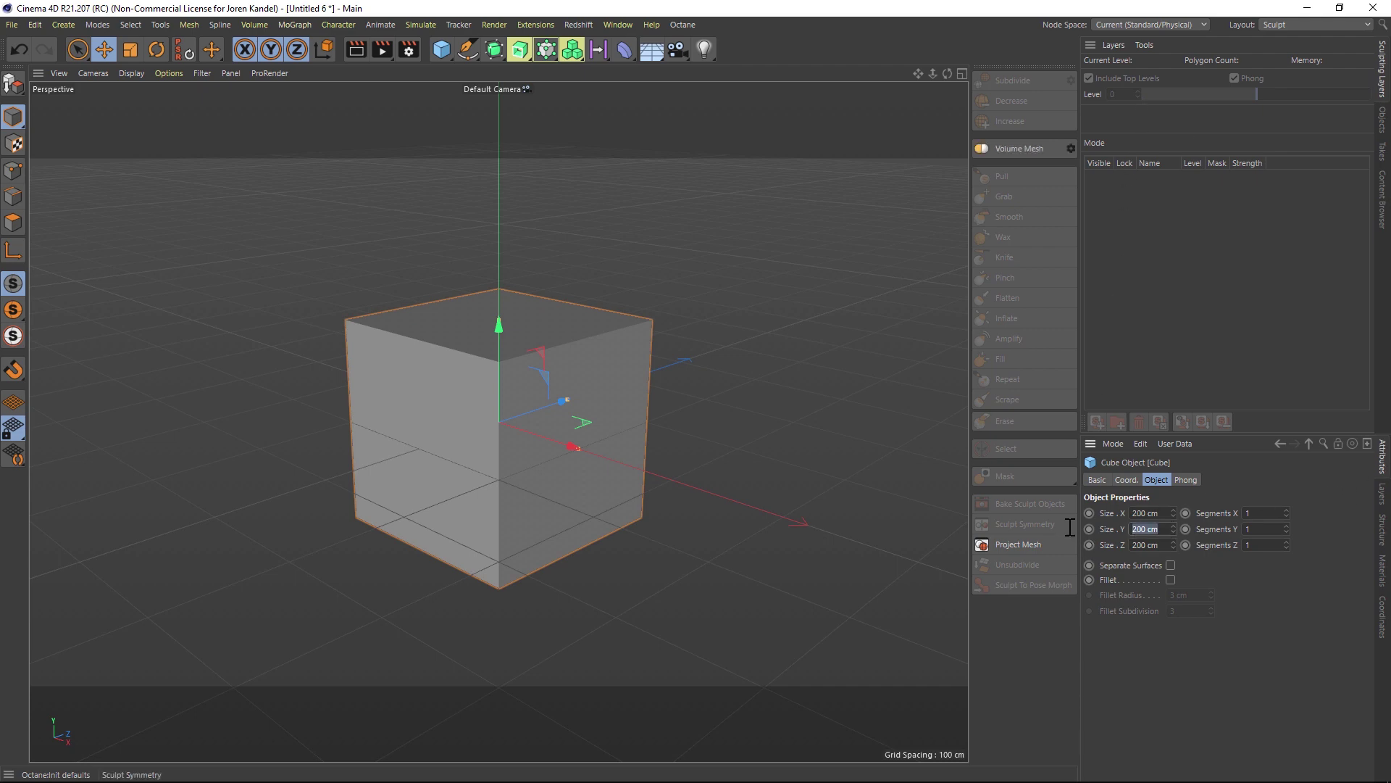
pyautogui.write('4')
pyautogui.press('Return')
# - Set the tile's segments to 25 in X, 4 in Y and 25 in Z, and display it in Gouraud Shading (Lines)
pyautogui.scroll(5, 502, 419)
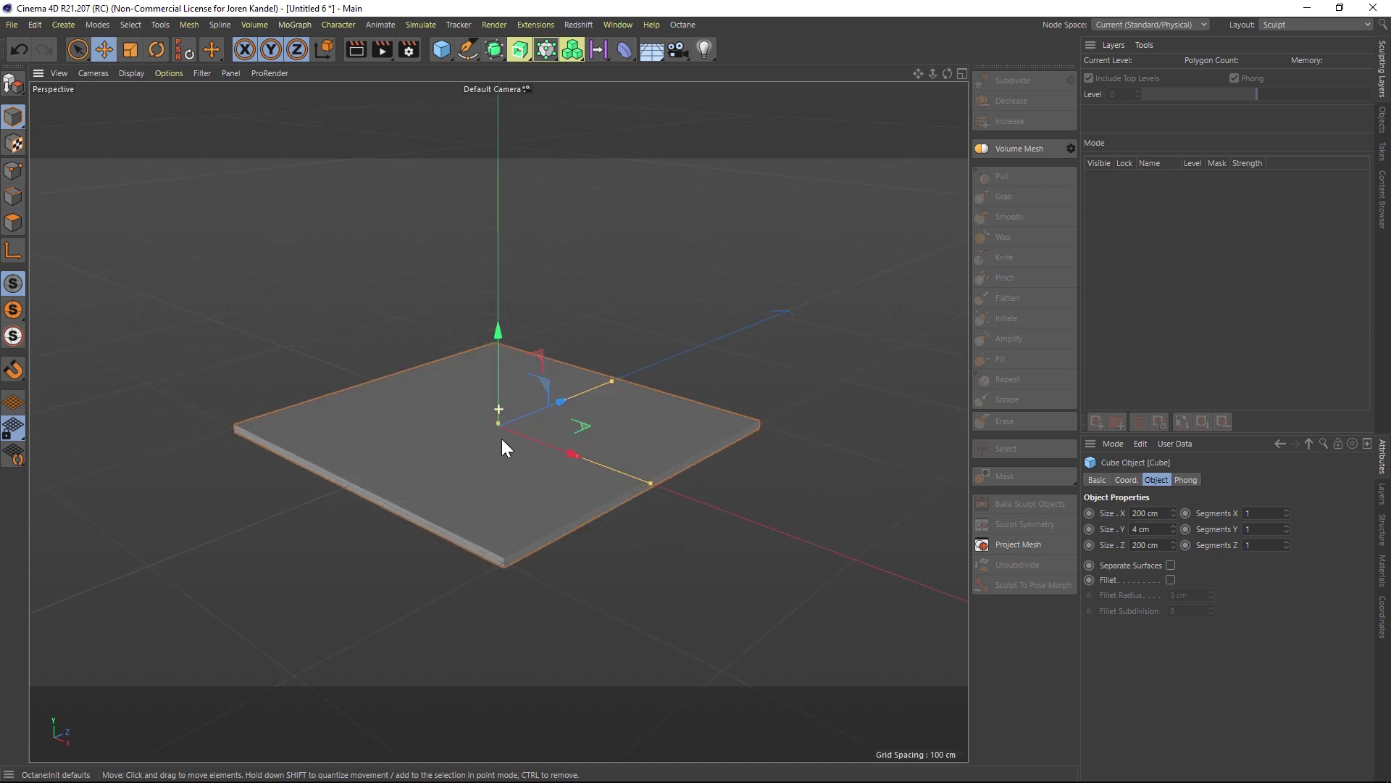
pyautogui.keyDown('alt'); pyautogui.moveTo(502, 439); pyautogui.dragTo(536, 471); pyautogui.keyUp('alt')
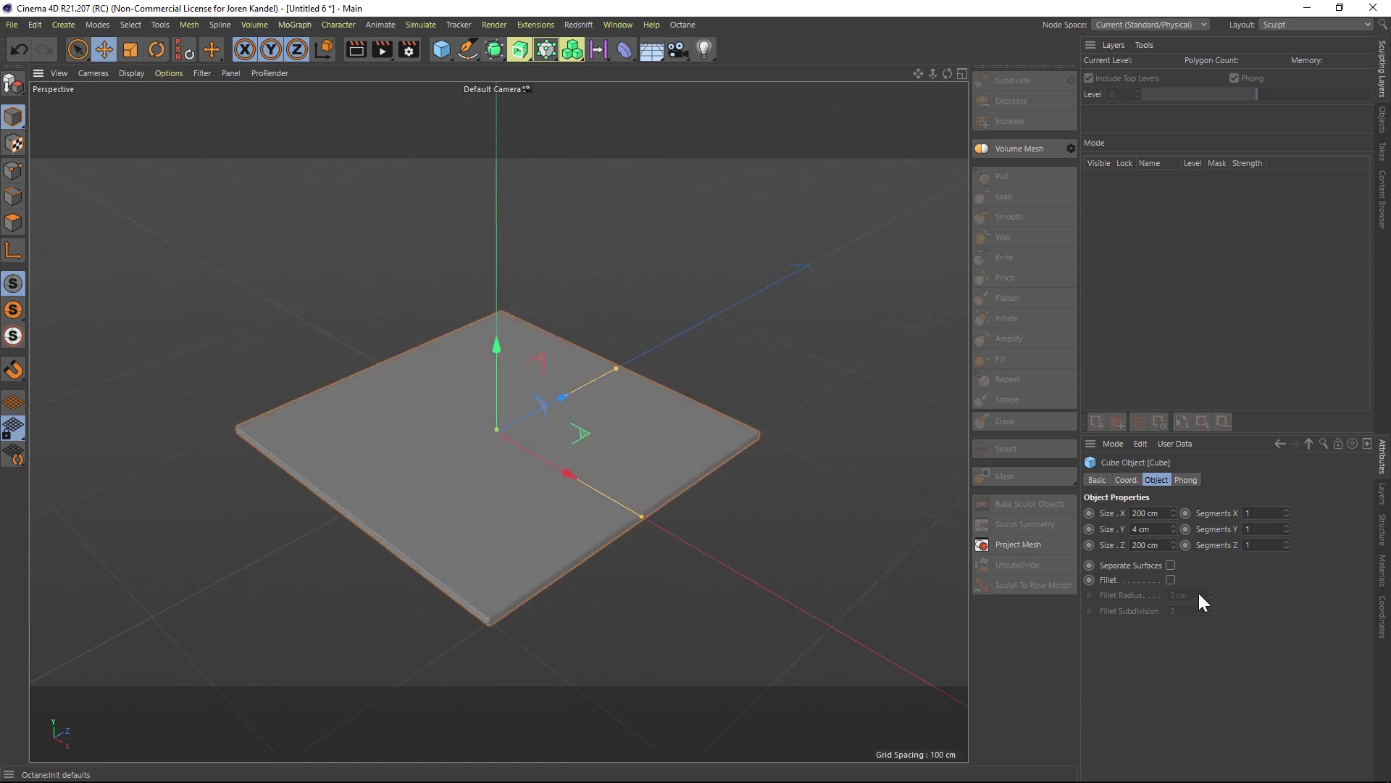
pyautogui.moveTo(1261, 518); pyautogui.dragTo(1180, 513)
pyautogui.click(131, 73)
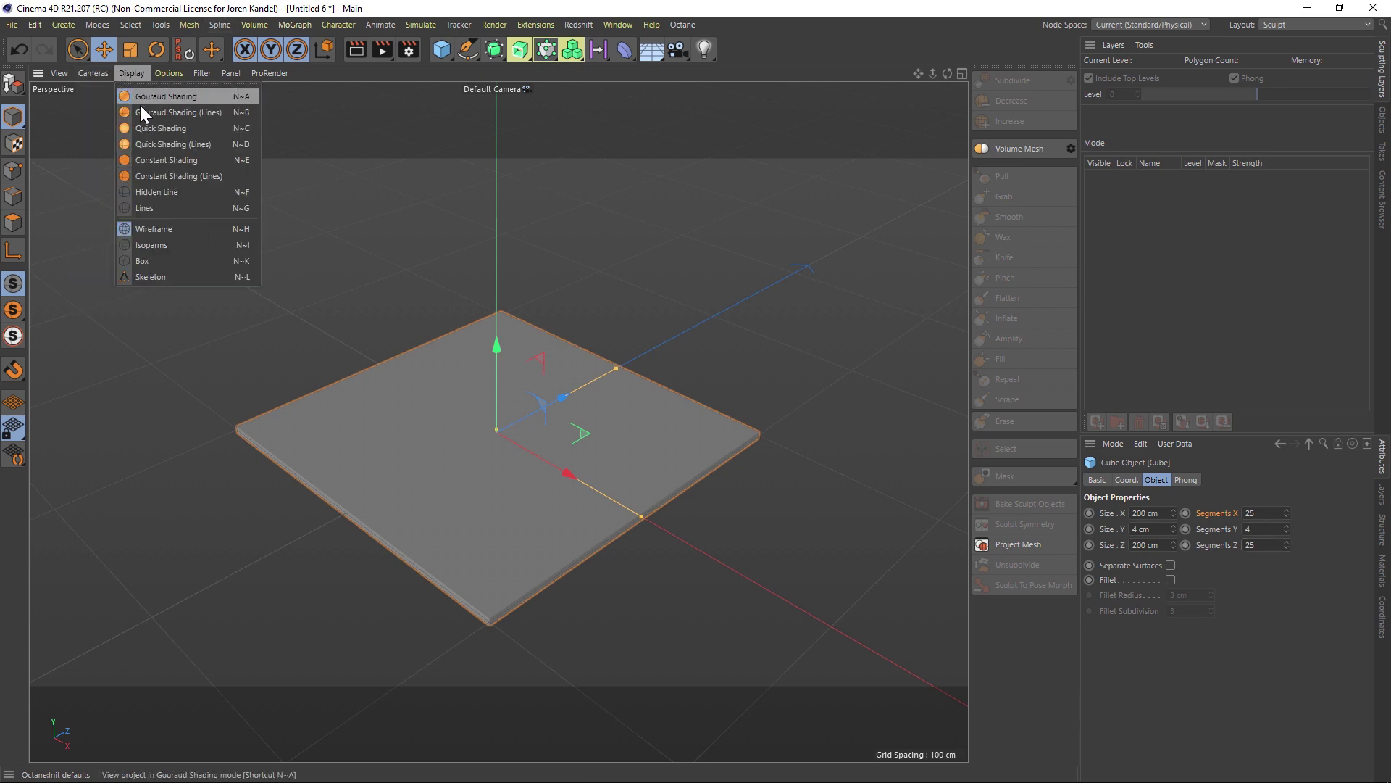
pyautogui.click(143, 107)
pyautogui.scroll(3, 482, 632)
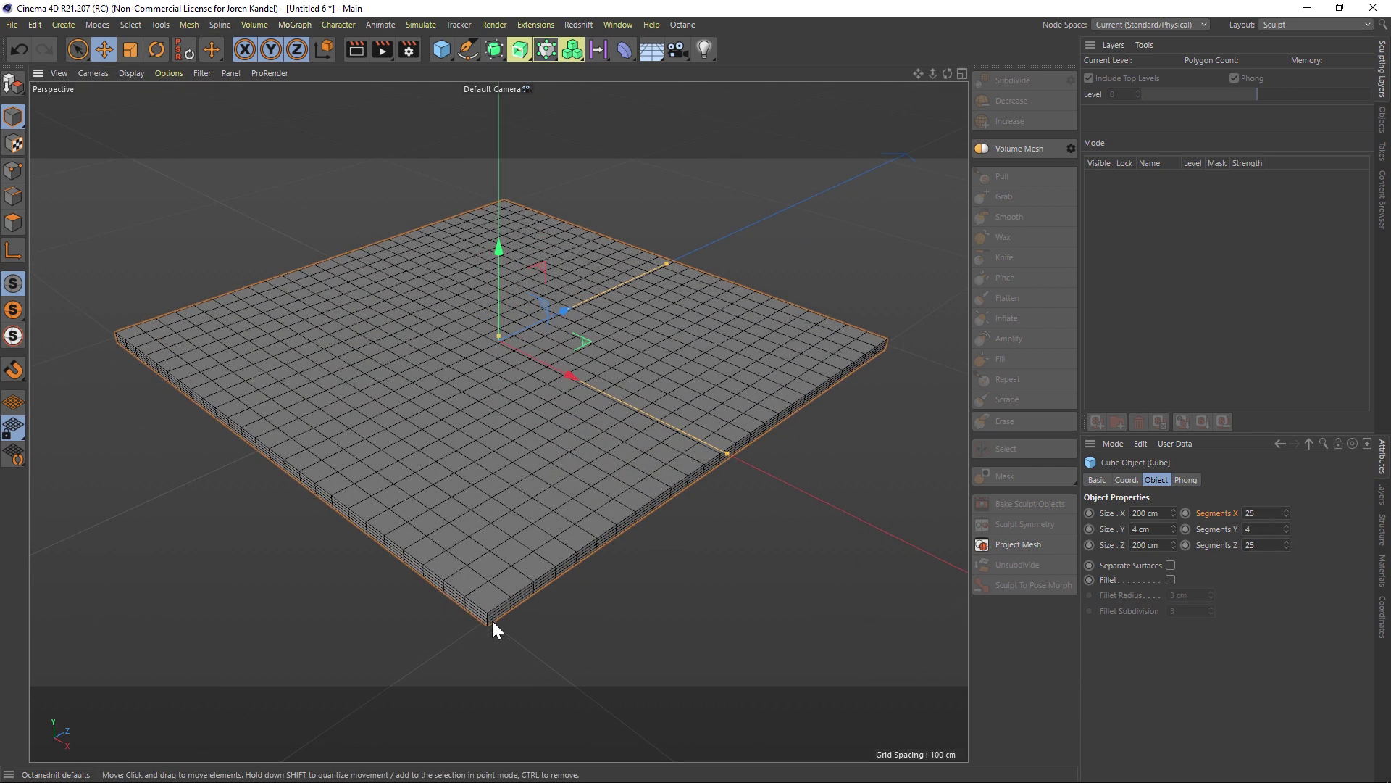
# - Enable the tile's fillet with a radius of 0.5 cm and a fillet subdivision of 2
pyautogui.scroll(1, 493, 628)
pyautogui.click(1170, 580)
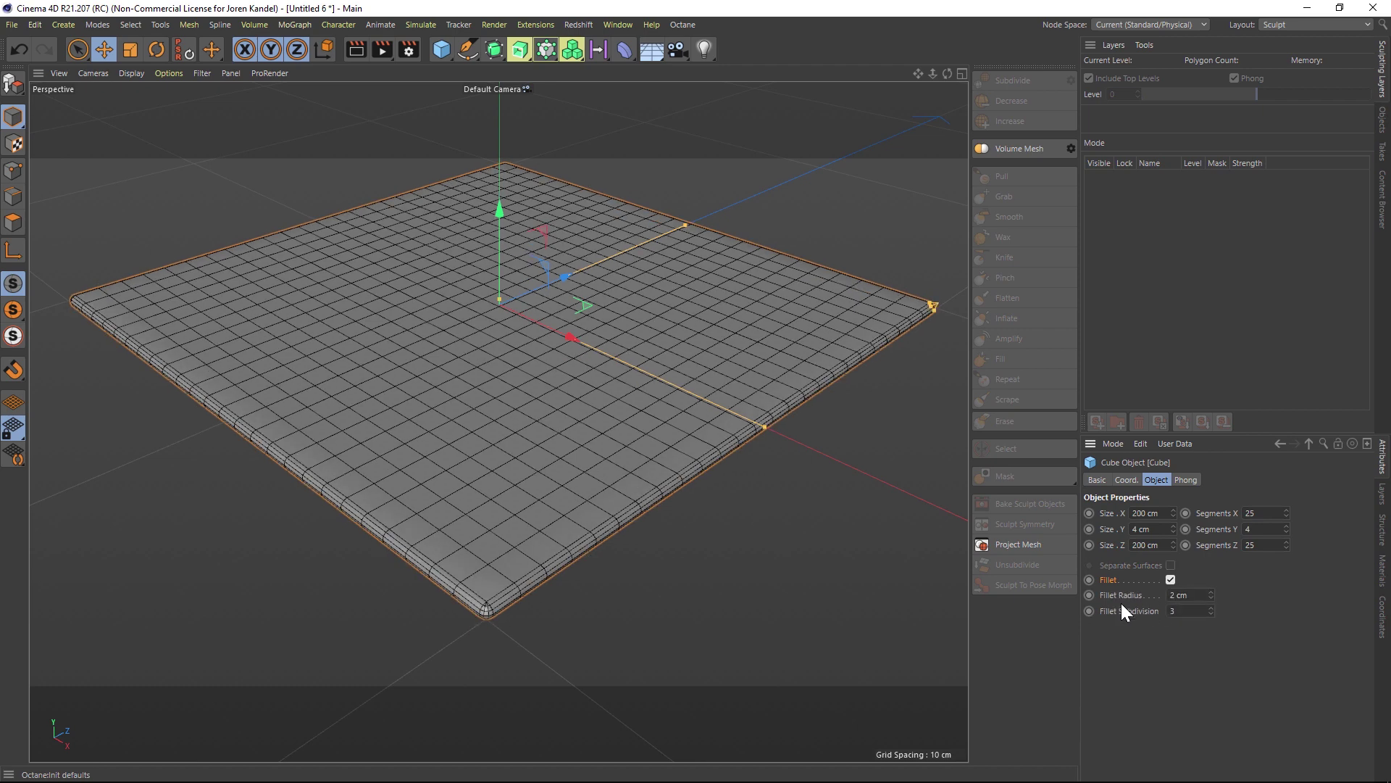
pyautogui.click(1194, 595)
pyautogui.write('0.5')
pyautogui.press('Return')
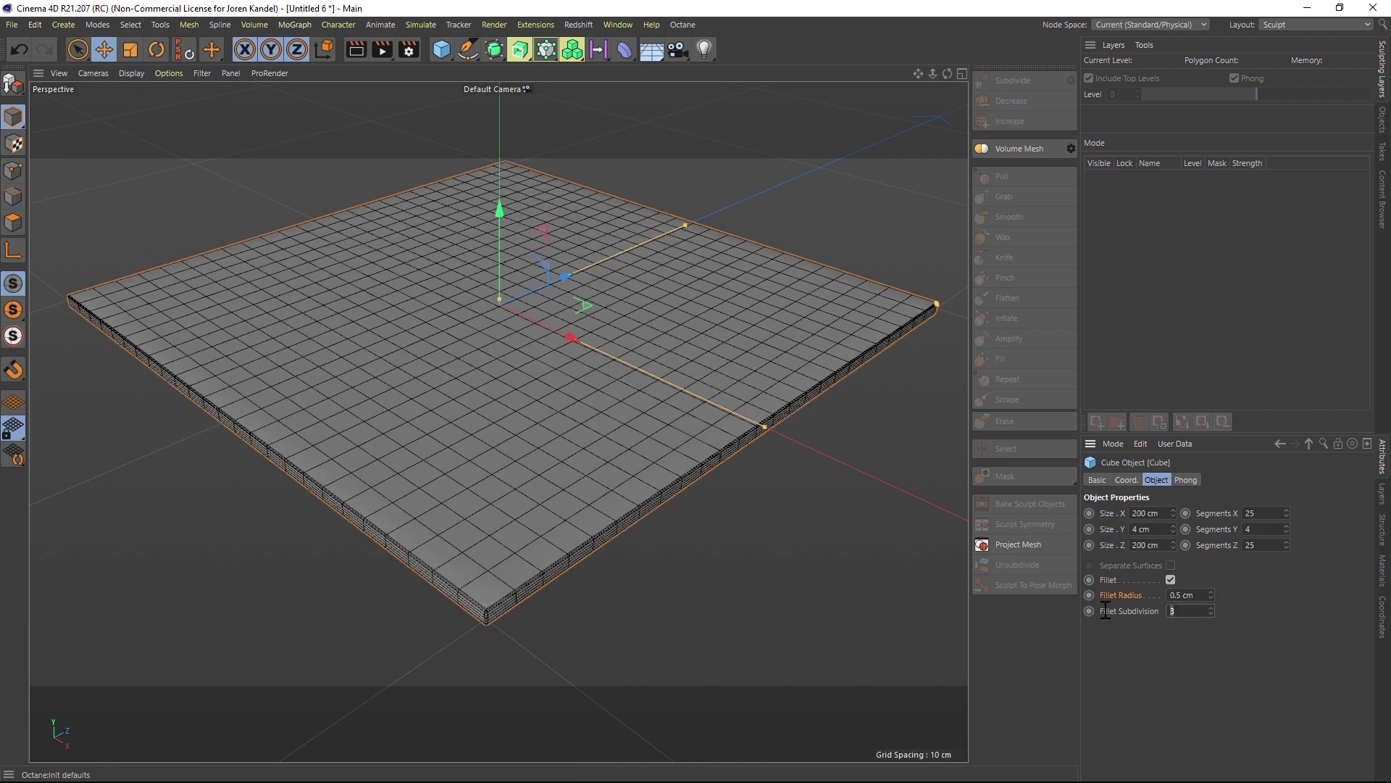
pyautogui.write('1')
pyautogui.press('Return')
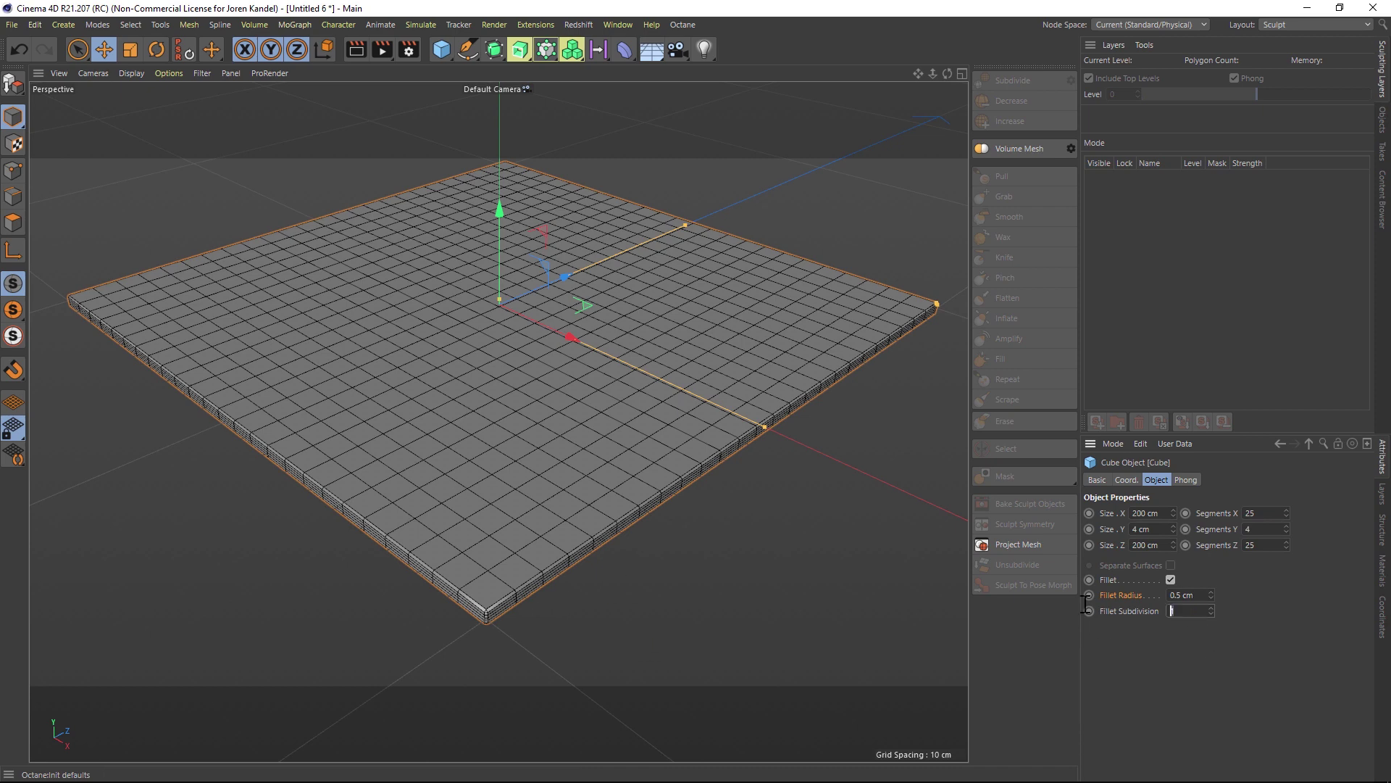
pyautogui.write('2')
pyautogui.press('Return')
# - Convert the tile into an editable polygon object and subdivide it to sculpt level 2
pyautogui.scroll(-1, 349, 324)
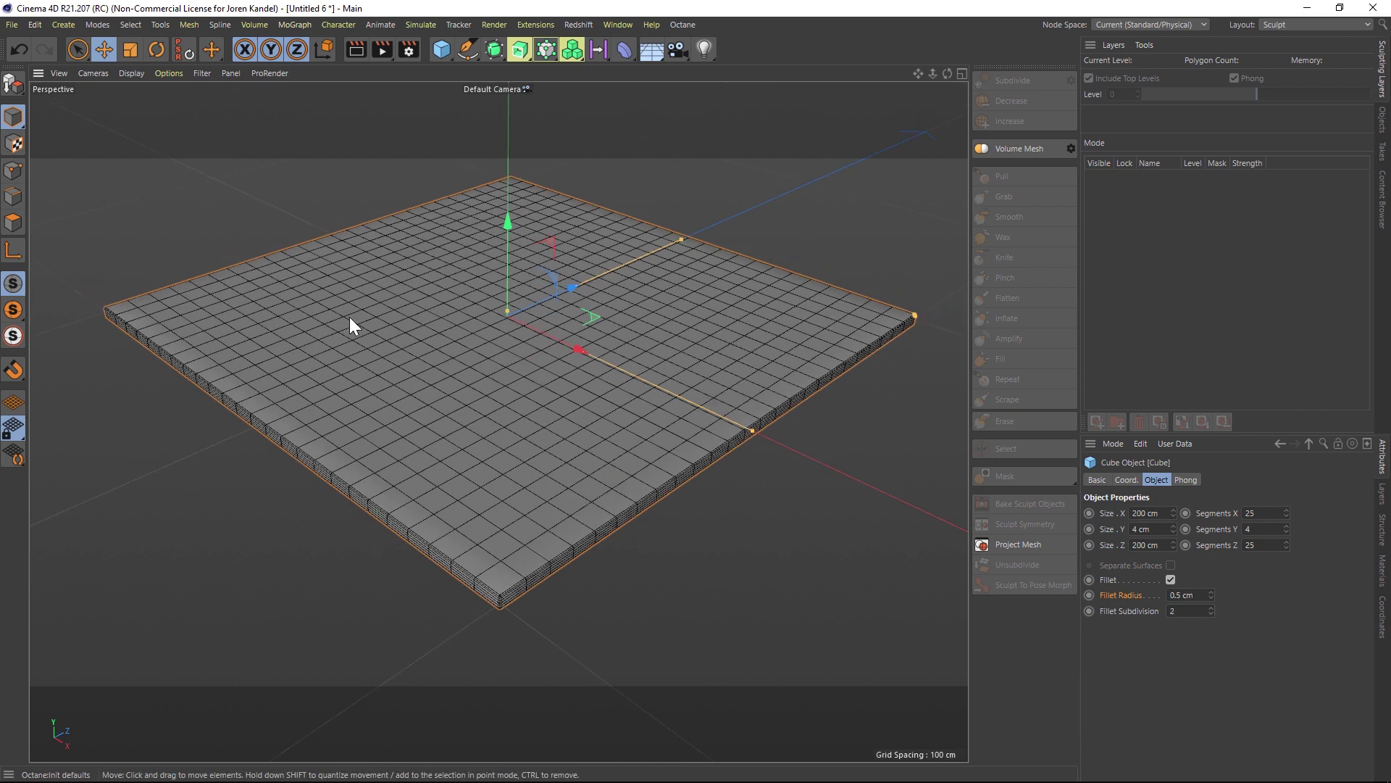
pyautogui.click(1380, 116)
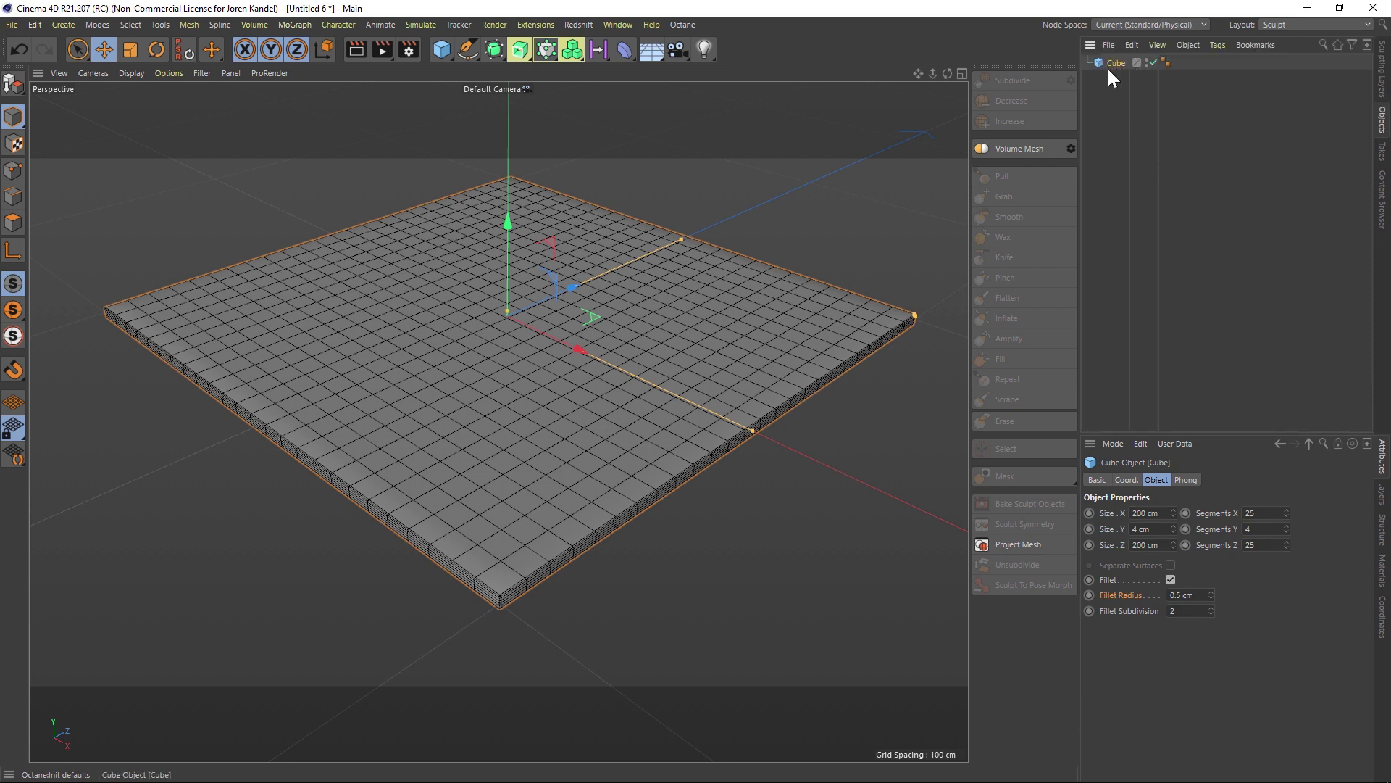
pyautogui.press('c')
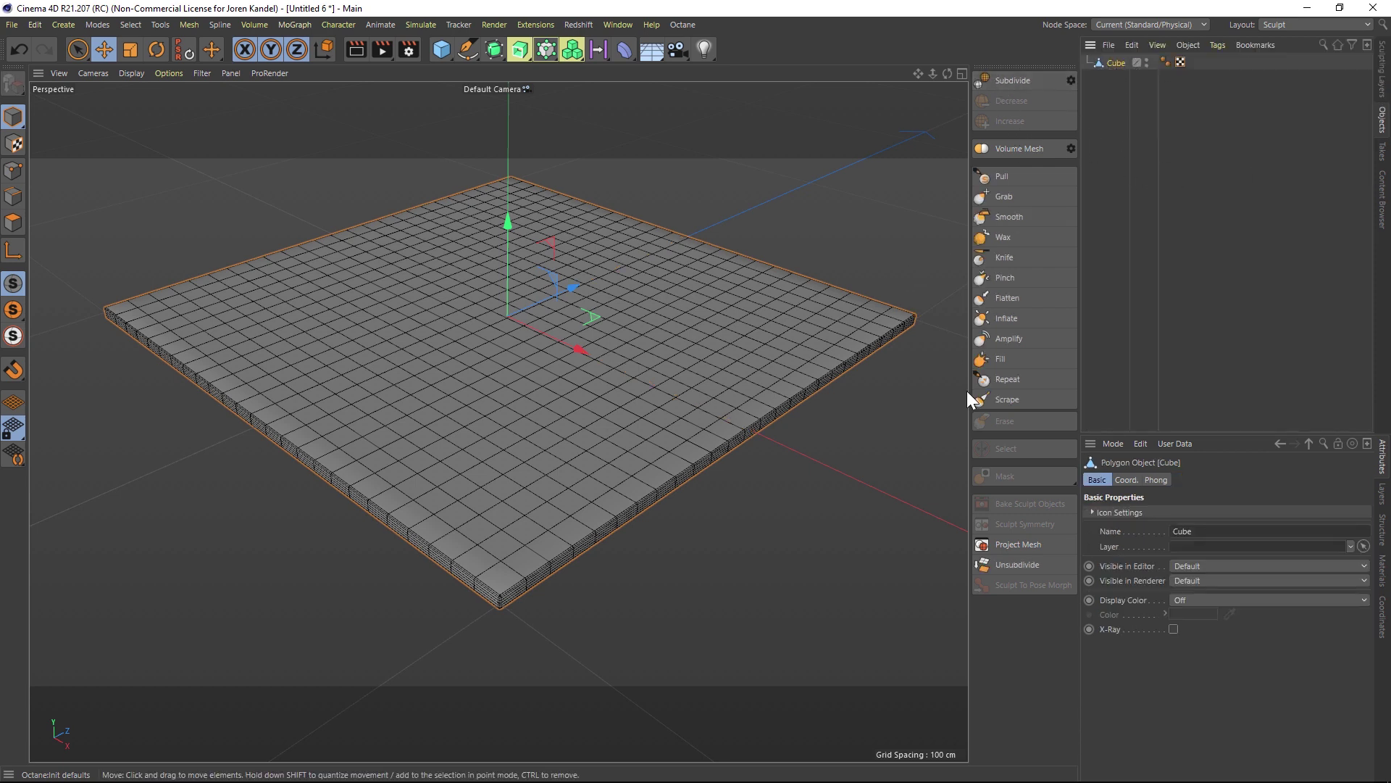
pyautogui.click(1011, 79)
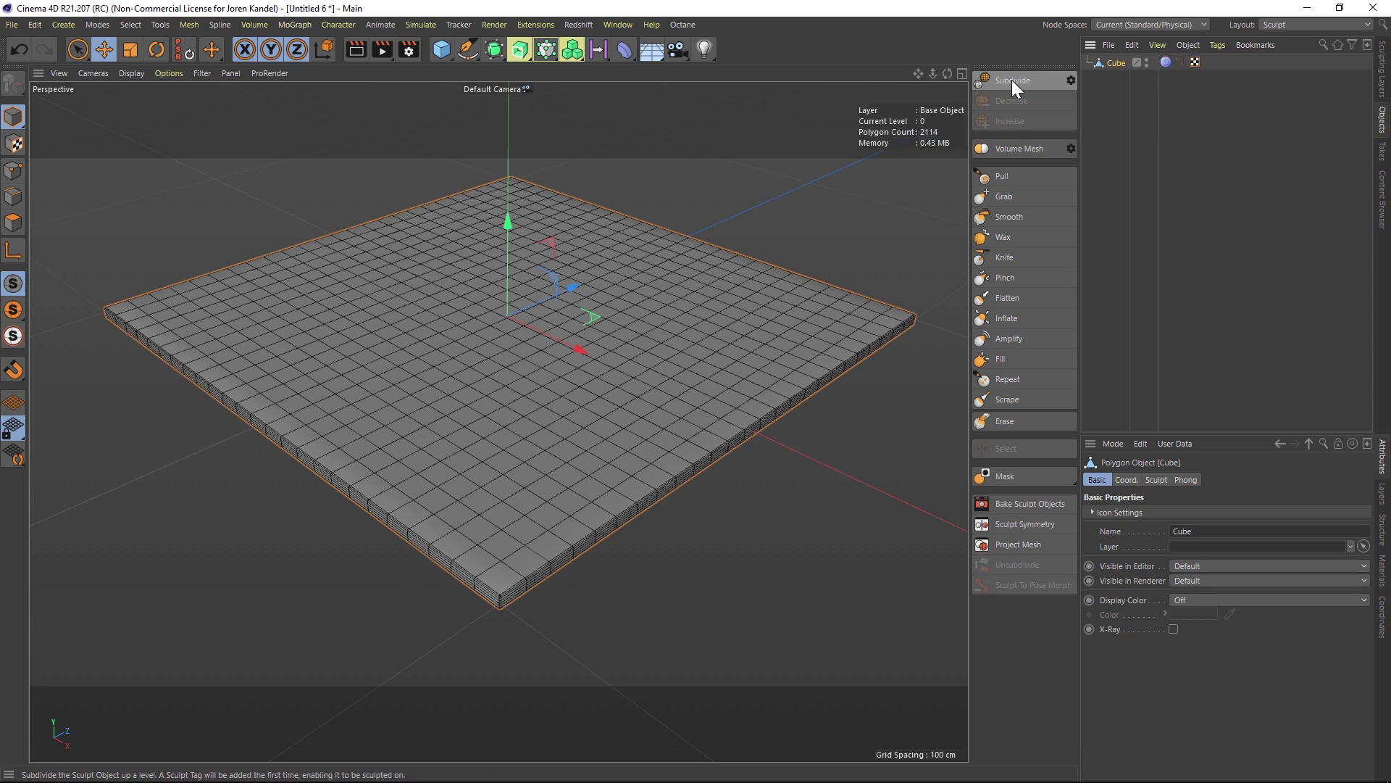
pyautogui.click(1011, 80)
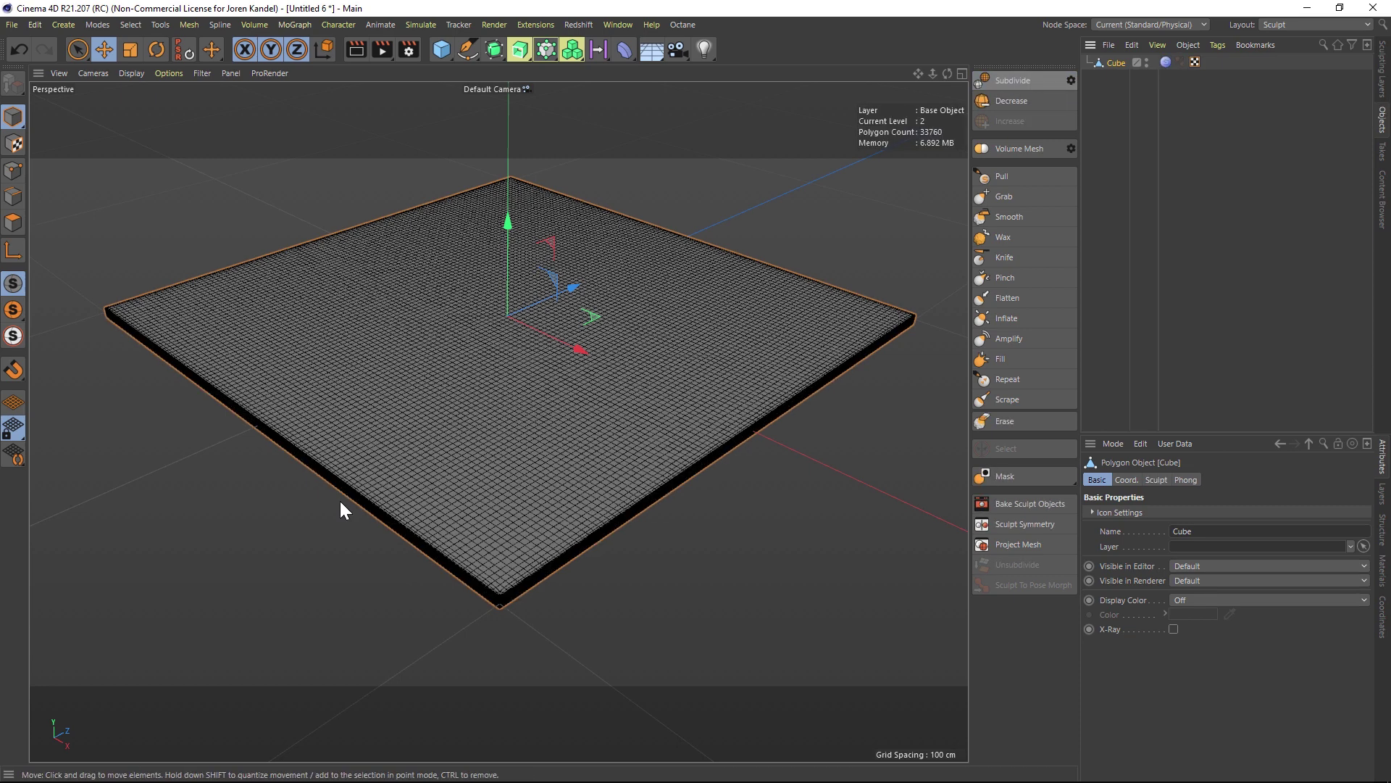
# - Change the viewport display to Gouraud Shading without lines
pyautogui.scroll(2, 444, 564)
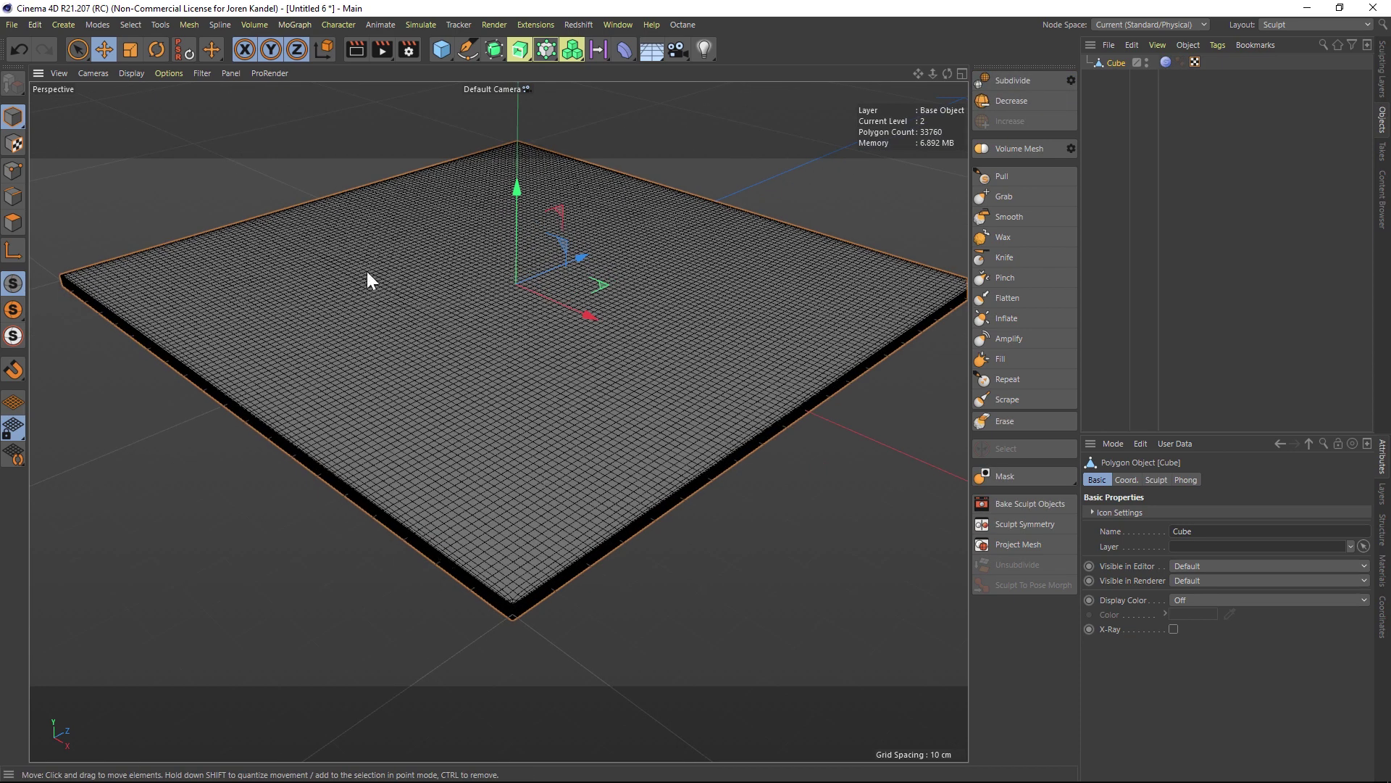
pyautogui.click(103, 71)
pyautogui.moveTo(123, 71)
pyautogui.click(165, 95)
pyautogui.scroll(-2, 527, 403)
pyautogui.moveTo(508, 373)
pyautogui.keyDown('alt'); pyautogui.mouseDown()
pyautogui.moveTo(511, 418)
pyautogui.moveTo(501, 342)
pyautogui.mouseUp(); pyautogui.keyUp('alt')
pyautogui.scroll(2, 550, 611)
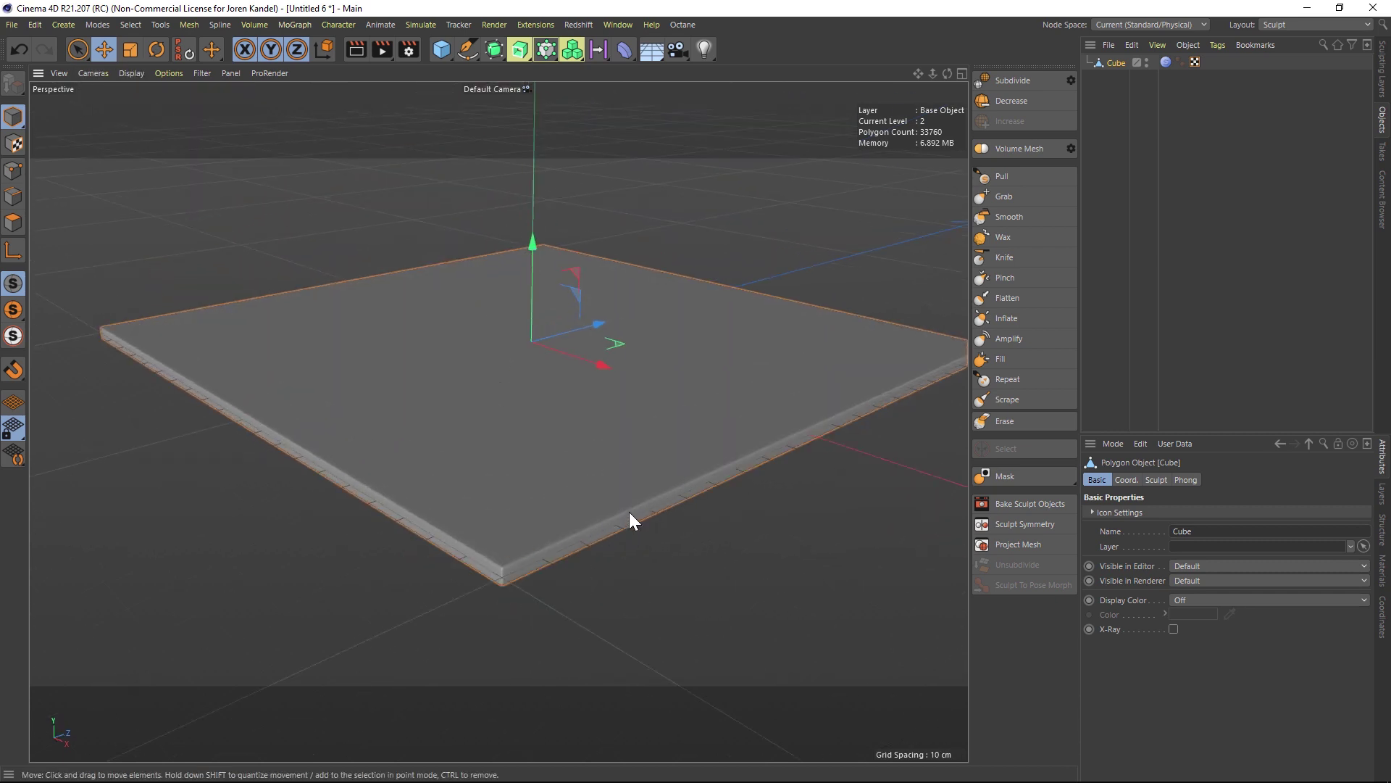
# - Choose the Knife sculpt brush, try it near the tile's front corner and edge, and undo the stroke
pyautogui.click(1004, 257)
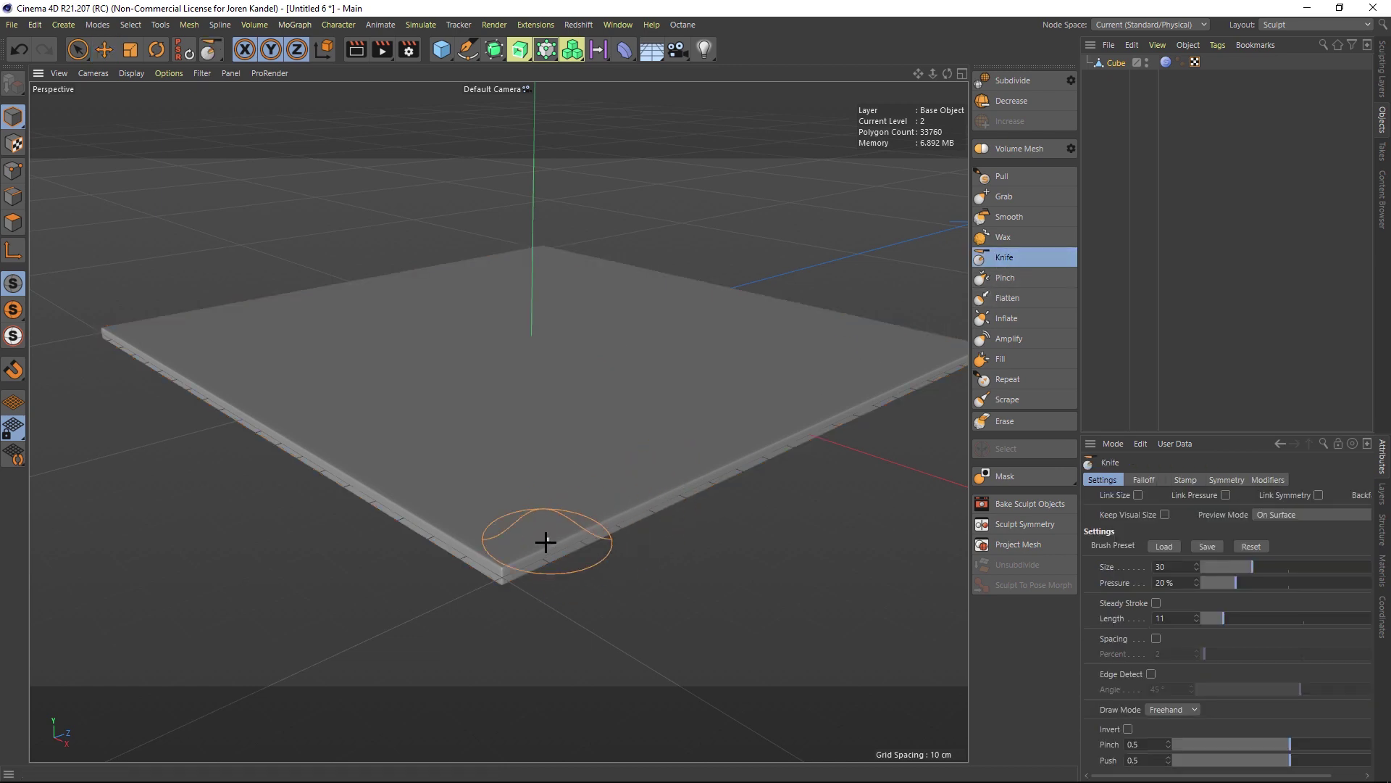
pyautogui.moveTo(546, 541)
pyautogui.mouseDown()
pyautogui.moveTo(698, 482)
pyautogui.moveTo(640, 481)
pyautogui.moveTo(555, 408)
pyautogui.moveTo(584, 398)
pyautogui.moveTo(472, 435)
pyautogui.moveTo(500, 534)
pyautogui.moveTo(643, 482)
pyautogui.mouseUp()
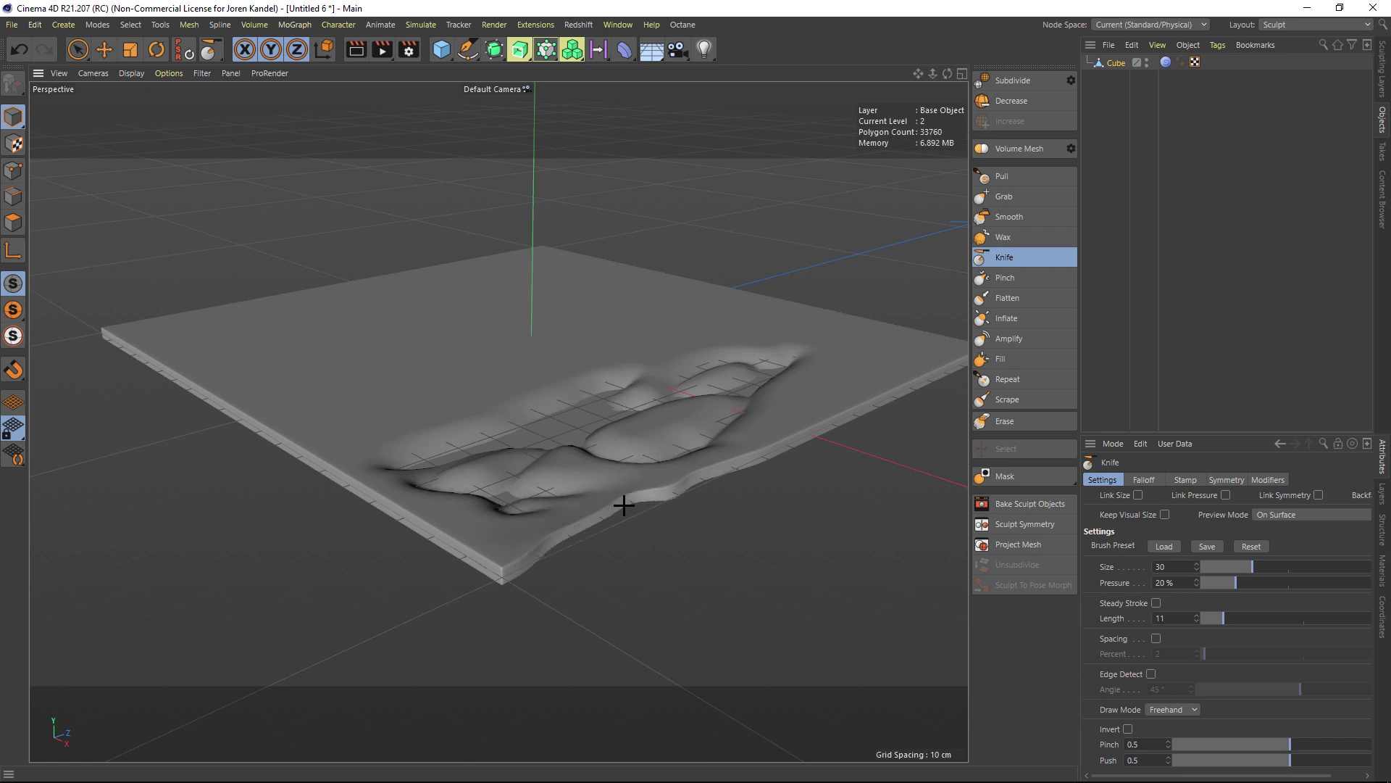
pyautogui.hotkey('ctrl', 'z')
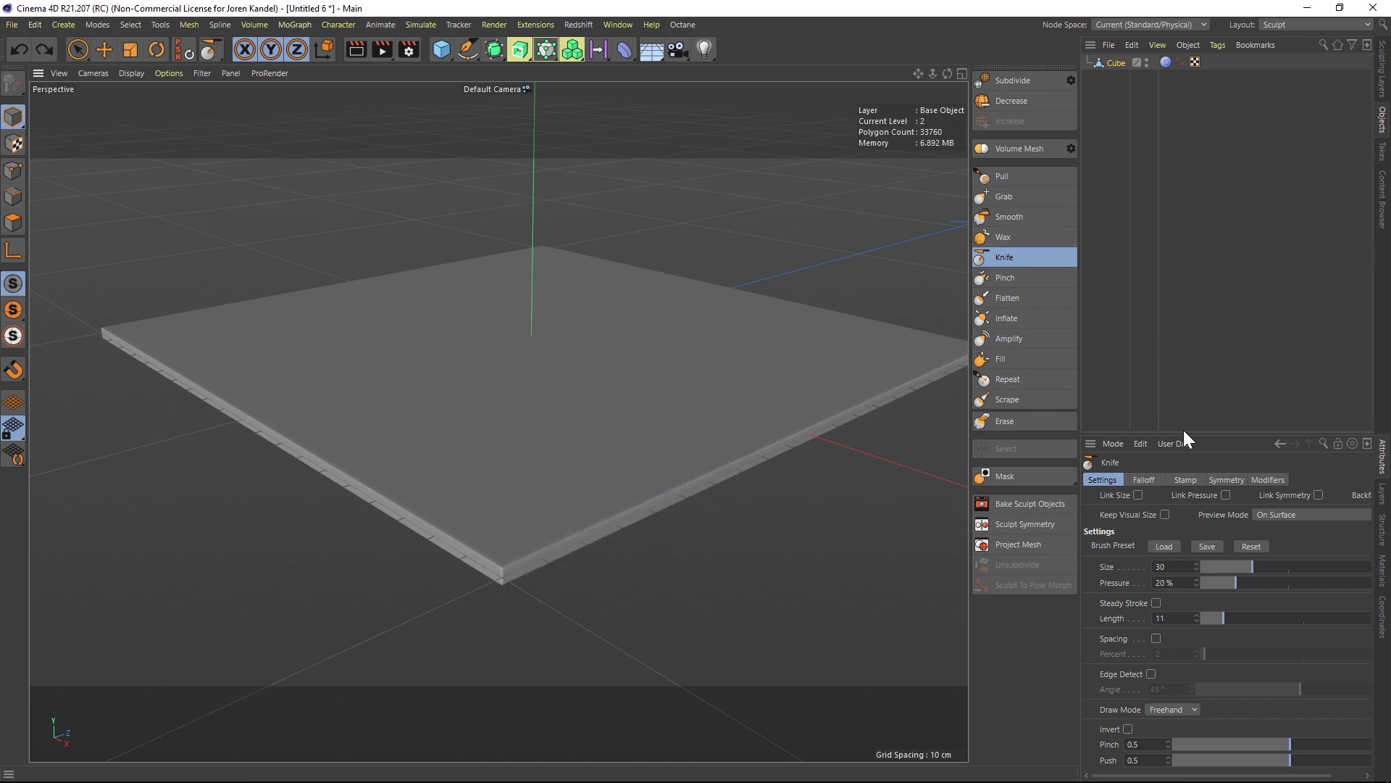
# - Set the Knife brush to size 2, pressure 1 % and length 30
pyautogui.moveTo(1179, 413); pyautogui.dragTo(1174, 200)
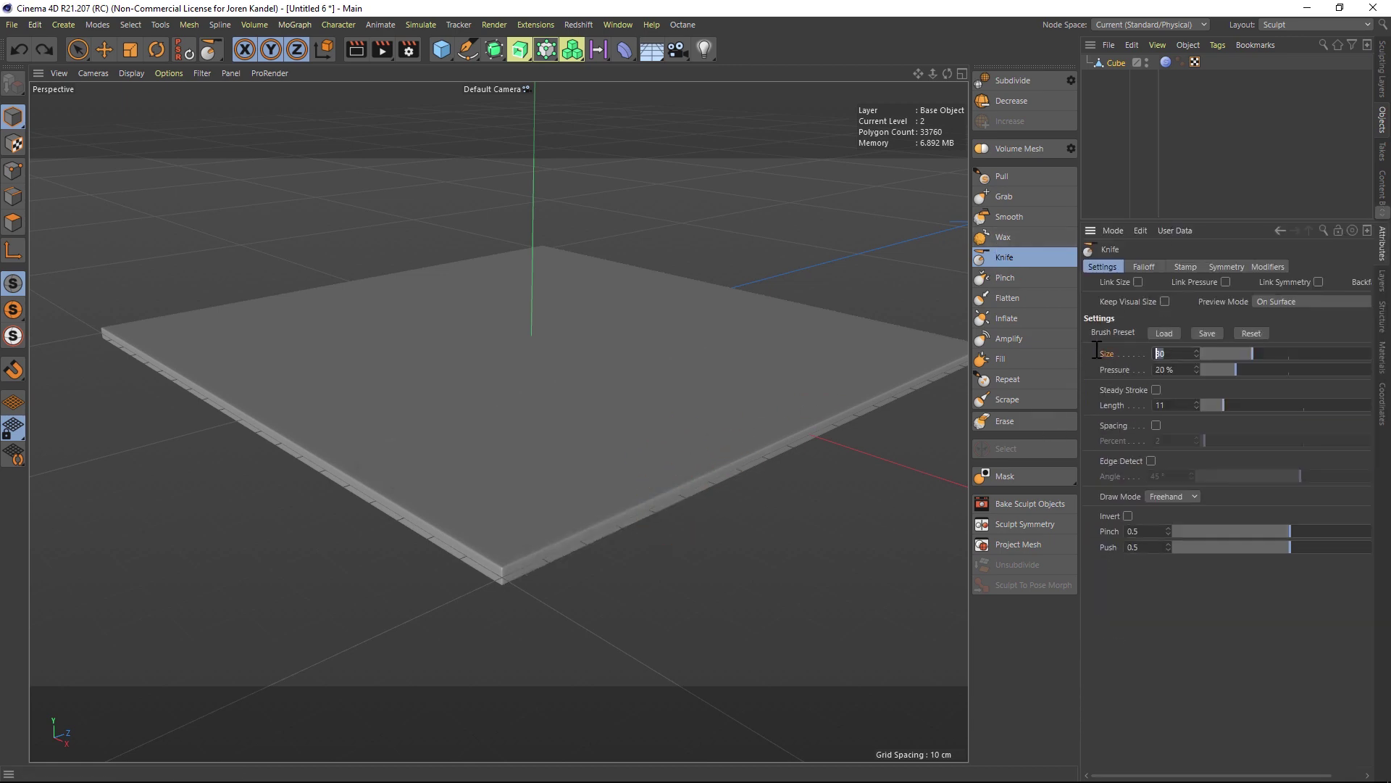
pyautogui.press('Return')
pyautogui.write('1')
pyautogui.press('Return')
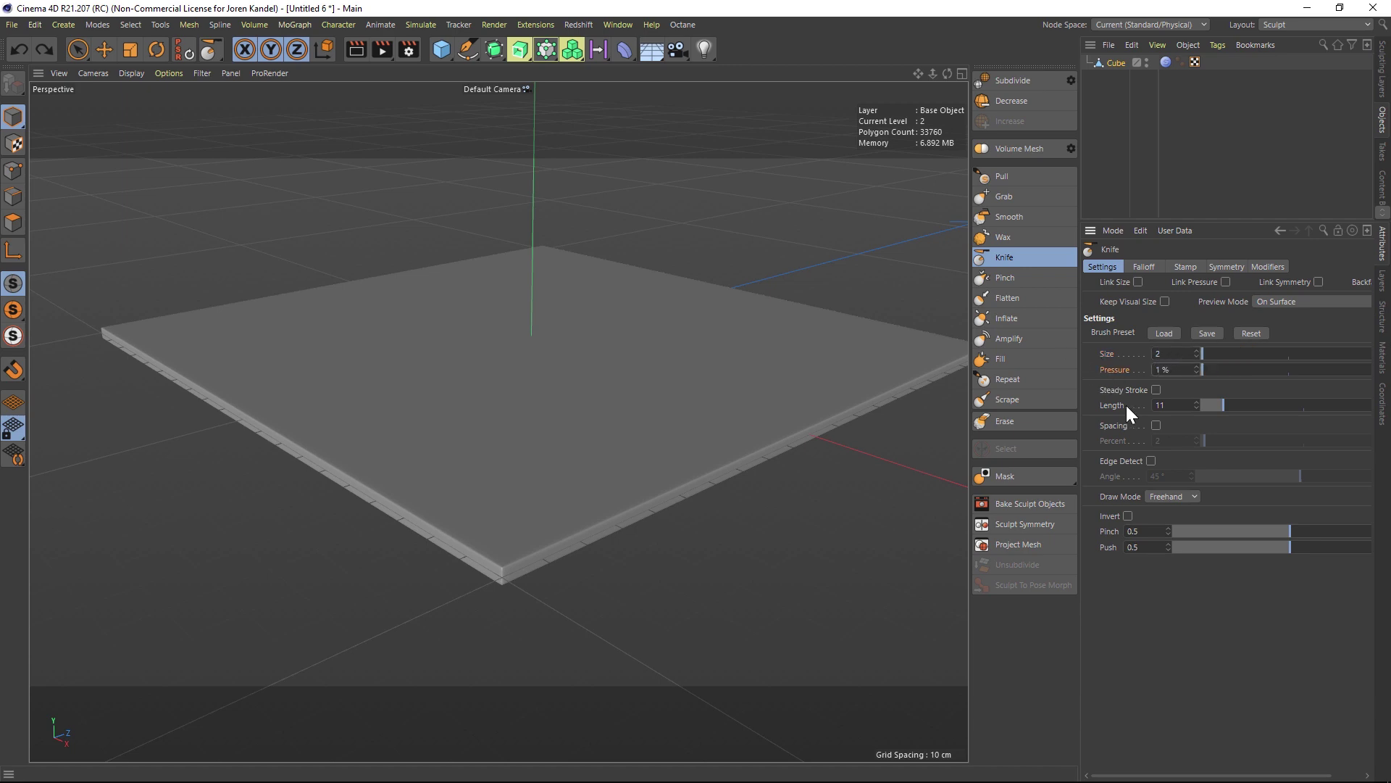
pyautogui.write('30')
pyautogui.press('Return')
# - Carve irregular, chipped wear along the tile's upper edges with the Knife brush
pyautogui.scroll(3, 539, 559)
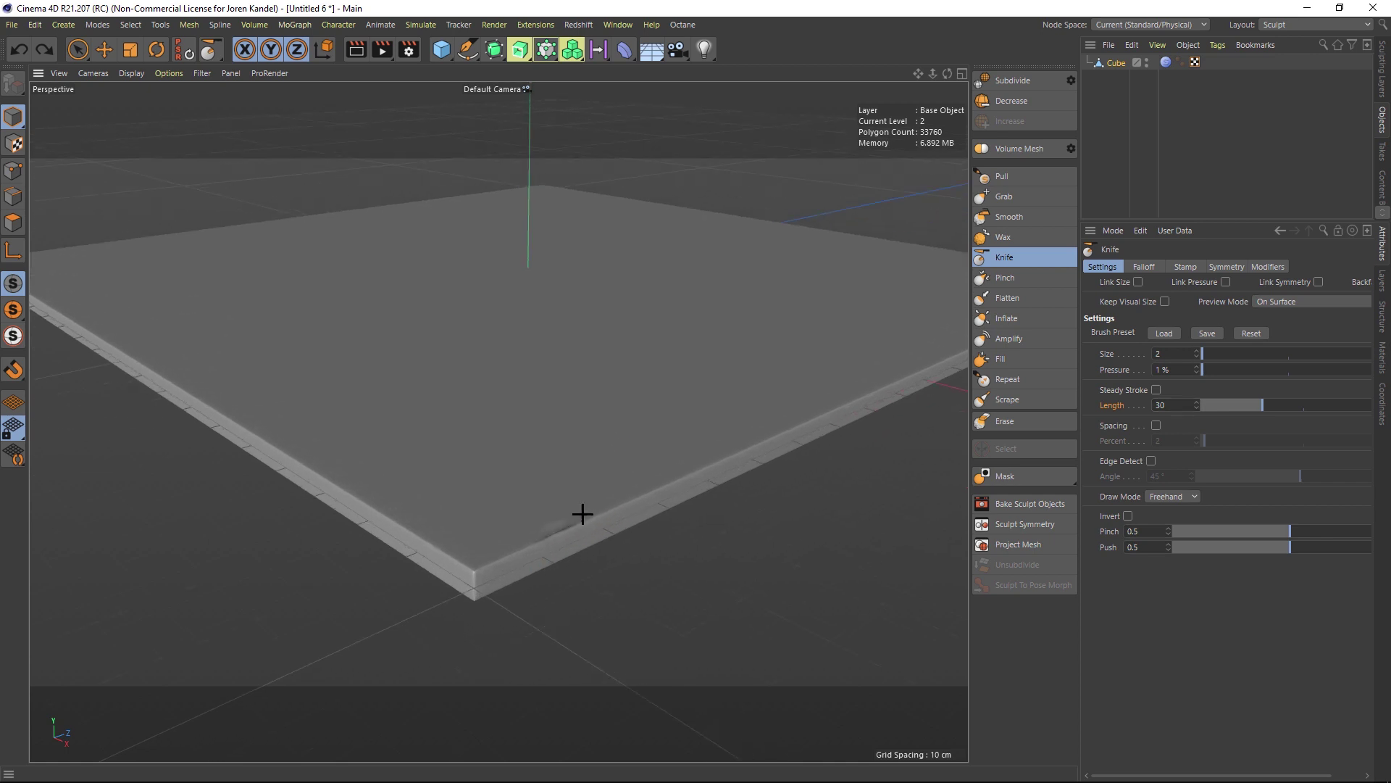
pyautogui.moveTo(617, 515)
pyautogui.mouseDown()
pyautogui.moveTo(472, 565)
pyautogui.moveTo(534, 546)
pyautogui.mouseUp()
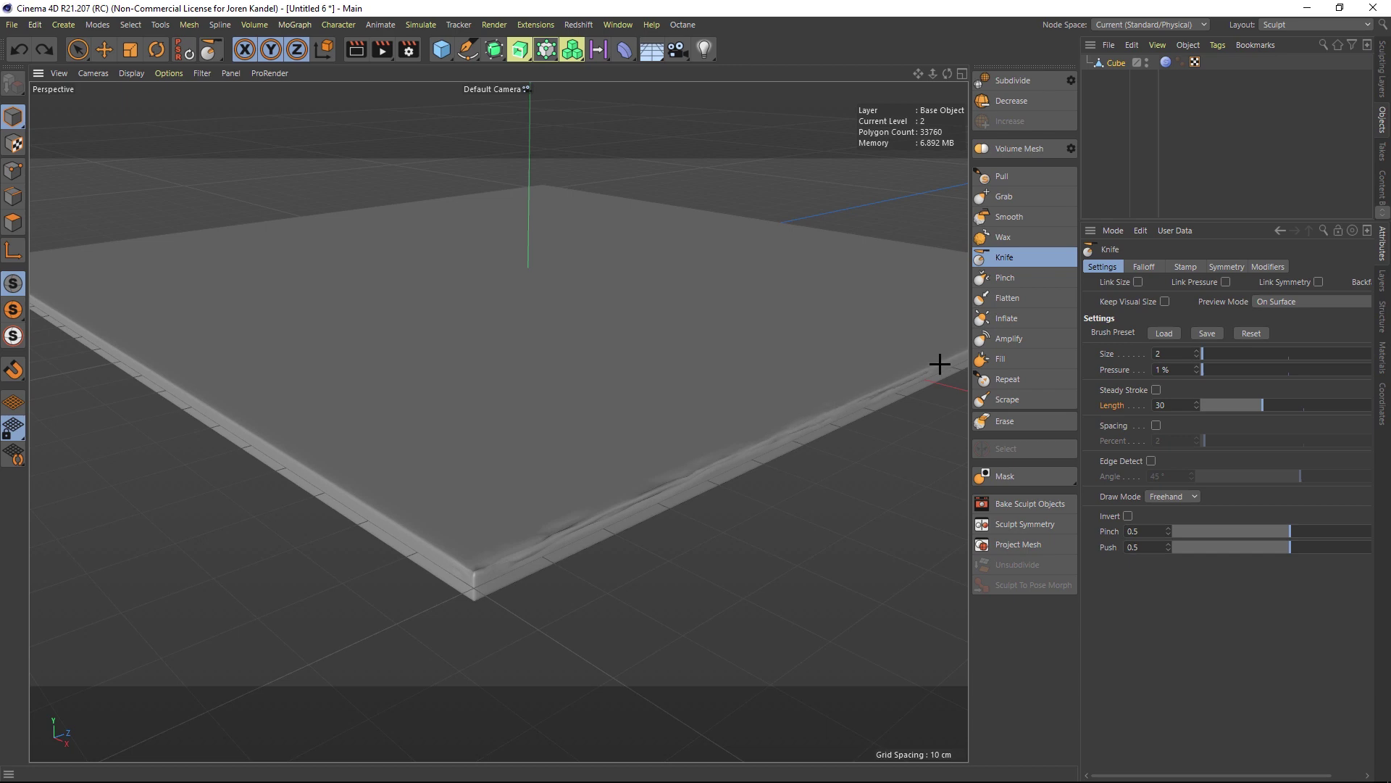
pyautogui.moveTo(940, 364); pyautogui.dragTo(955, 365)
pyautogui.moveTo(183, 387)
pyautogui.mouseDown()
pyautogui.moveTo(482, 559)
pyautogui.moveTo(859, 401)
pyautogui.mouseUp()
pyautogui.moveTo(940, 71); pyautogui.dragTo(992, 22)
pyautogui.scroll(-3, 619, 295)
pyautogui.moveTo(948, 74); pyautogui.dragTo(935, 80)
pyautogui.scroll(2, 451, 221)
pyautogui.keyDown('alt'); pyautogui.moveTo(450, 221); pyautogui.dragTo(531, 374); pyautogui.keyUp('alt')
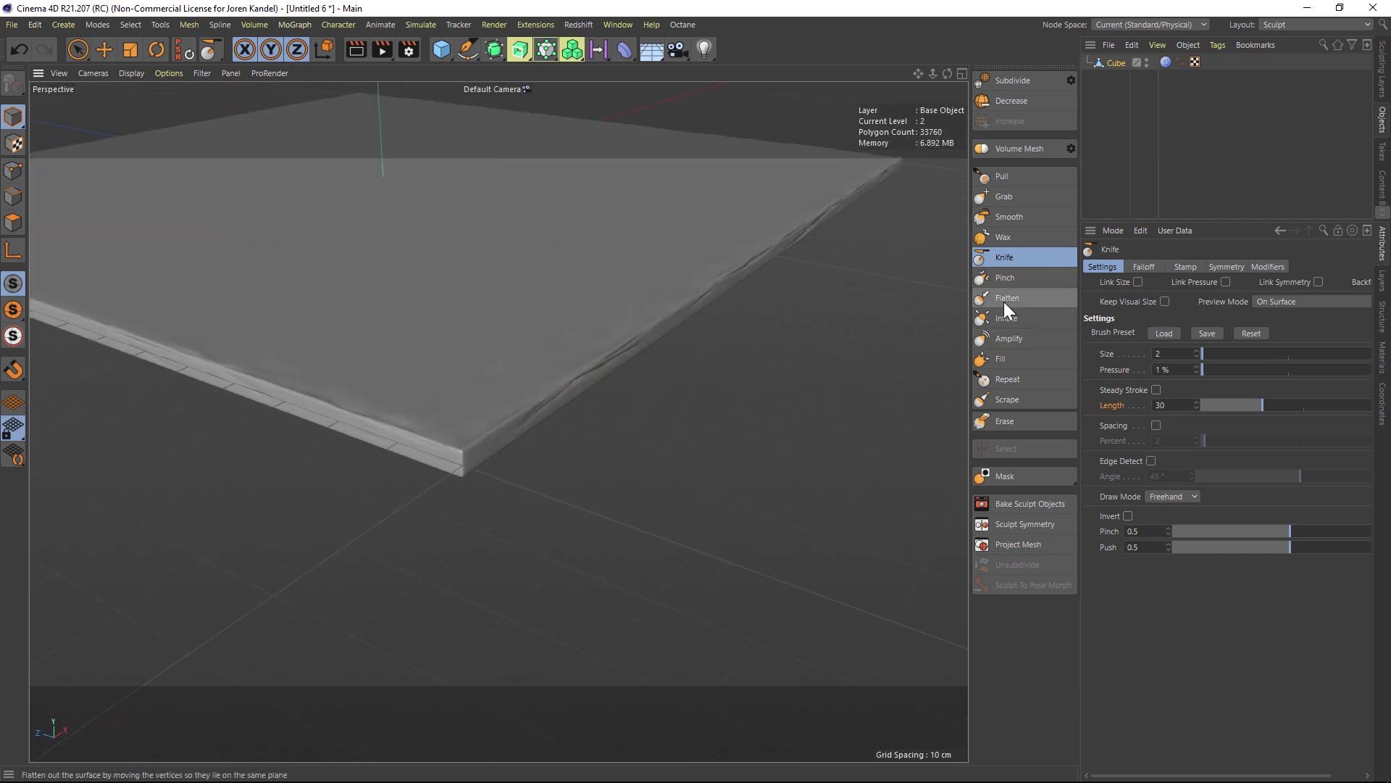
# - Set the Smooth sculpt brush's pressure to 26 % and soften the carved wear along the tile's edges
pyautogui.click(997, 219)
pyautogui.moveTo(1225, 372); pyautogui.dragTo(1246, 368)
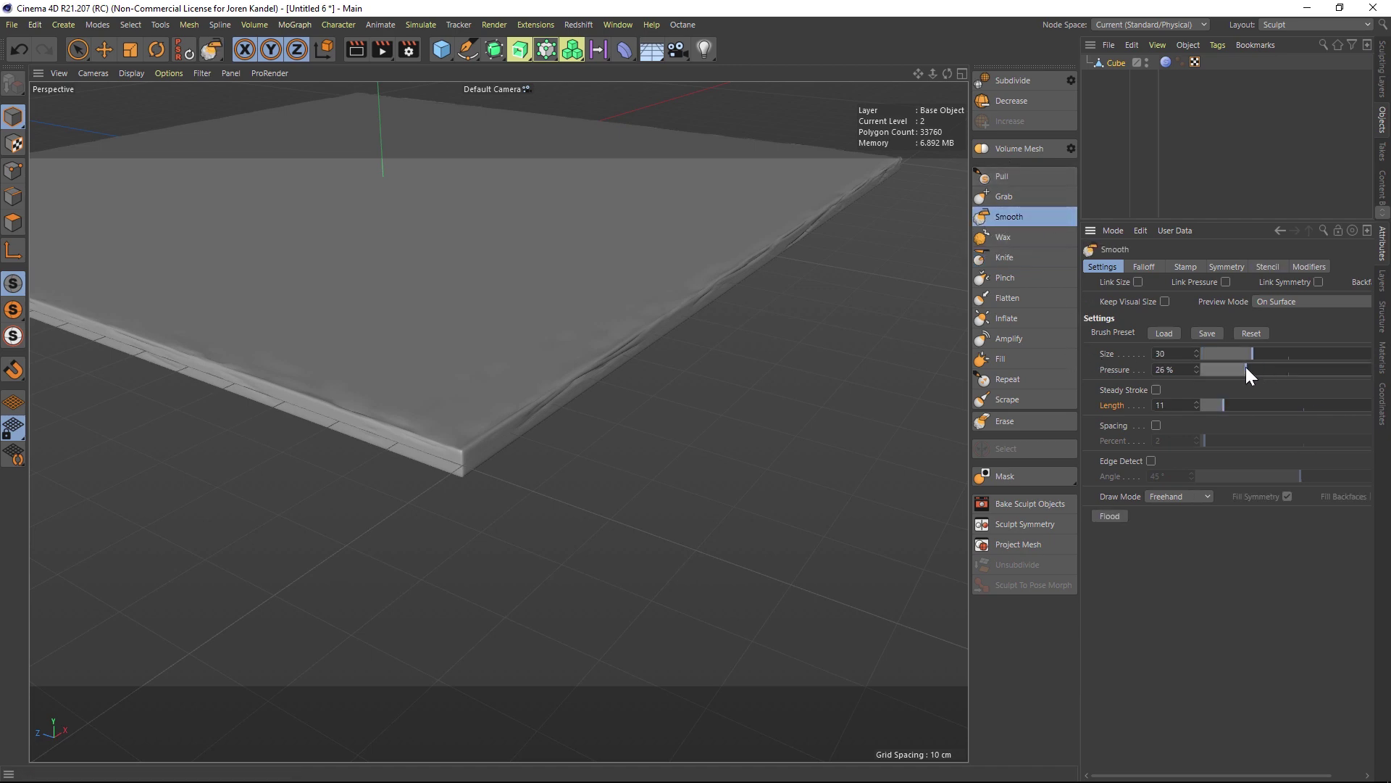
pyautogui.moveTo(578, 373); pyautogui.dragTo(779, 257)
pyautogui.scroll(-1, 146, 243)
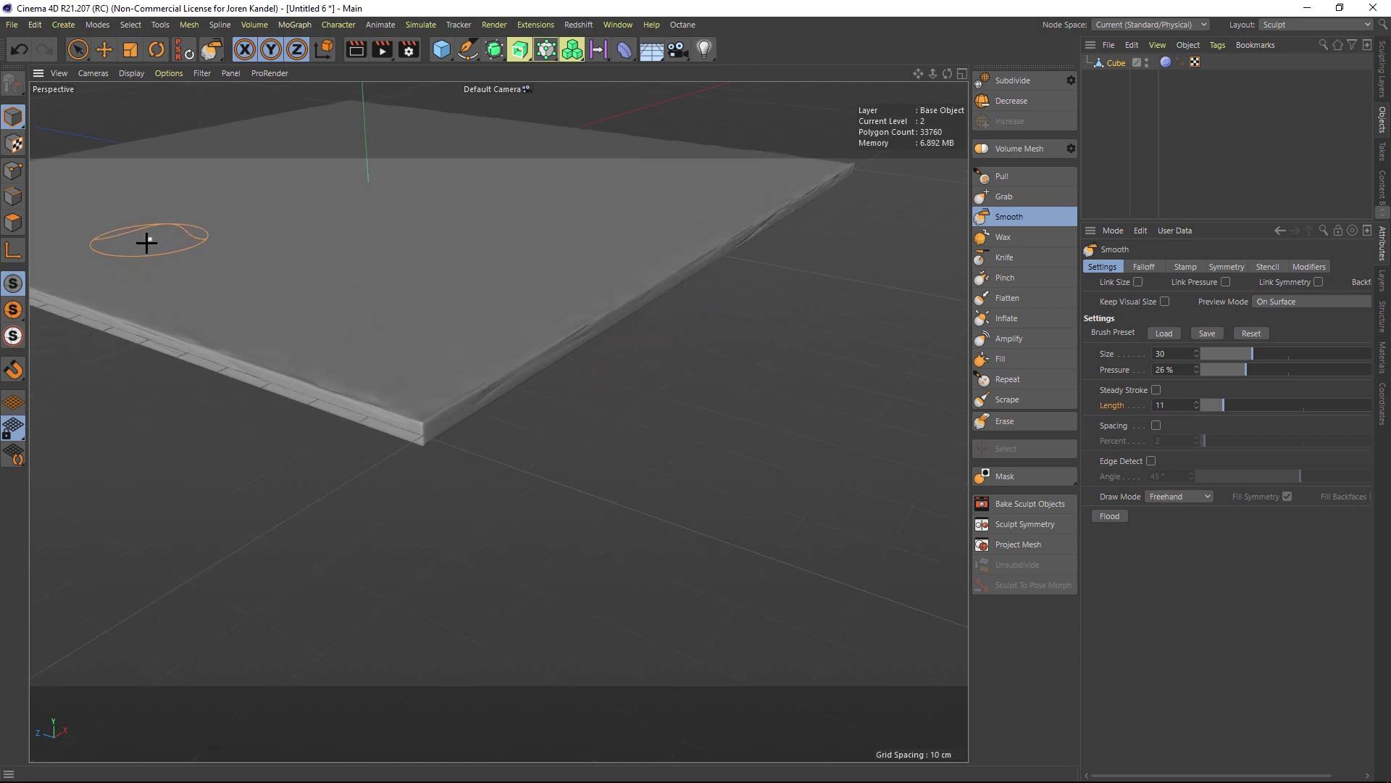
pyautogui.scroll(2, 145, 242)
pyautogui.moveTo(932, 73)
pyautogui.mouseDown()
pyautogui.moveTo(927, 102)
pyautogui.moveTo(1007, 138)
pyautogui.mouseUp()
pyautogui.scroll(-2, 439, 340)
pyautogui.keyDown('alt'); pyautogui.moveTo(460, 318); pyautogui.dragTo(518, 325); pyautogui.keyUp('alt')
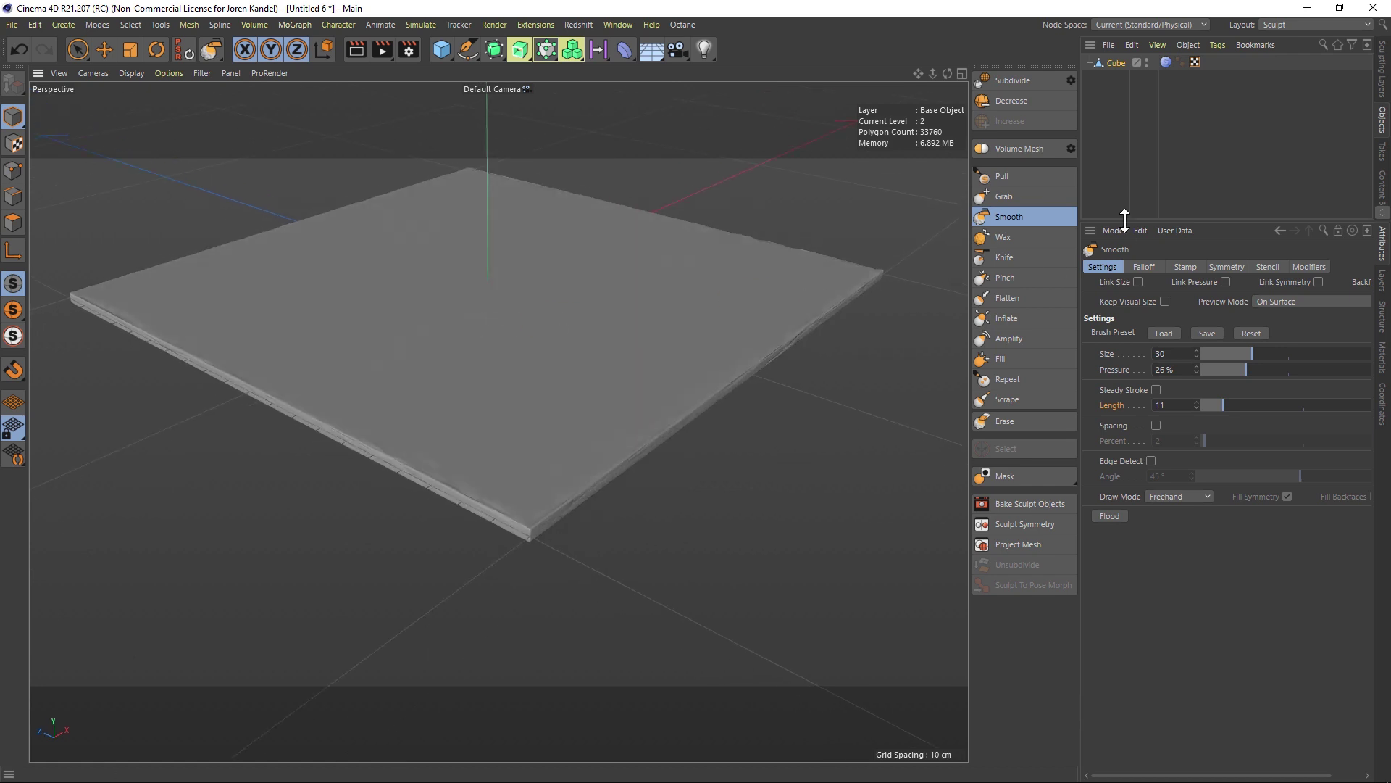
# - Create a new object from the sculpted tile with Current State to Object, hiding the original and selecting the copy
pyautogui.rightClick(1113, 60)
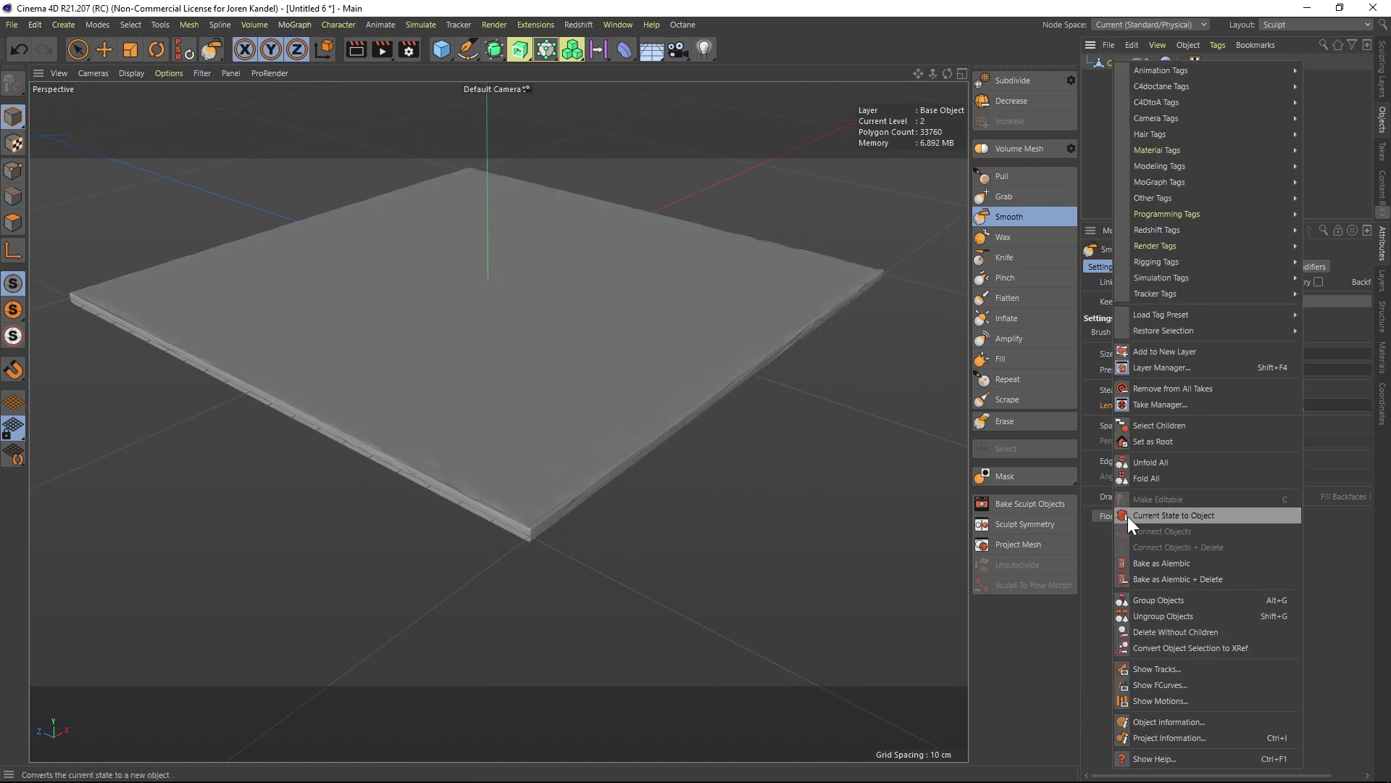
pyautogui.click(1190, 514)
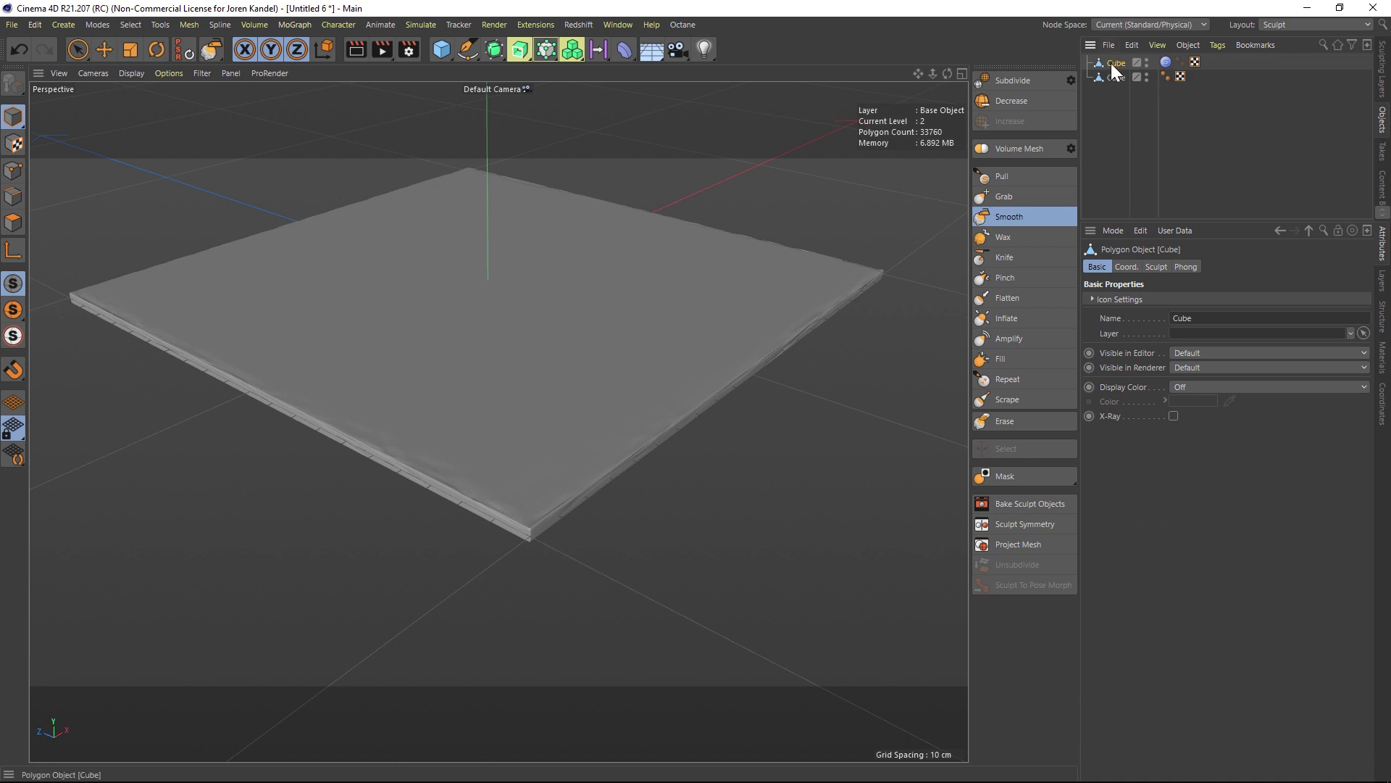
pyautogui.keyDown('ctrl'); pyautogui.click(1147, 63); pyautogui.keyUp('ctrl')
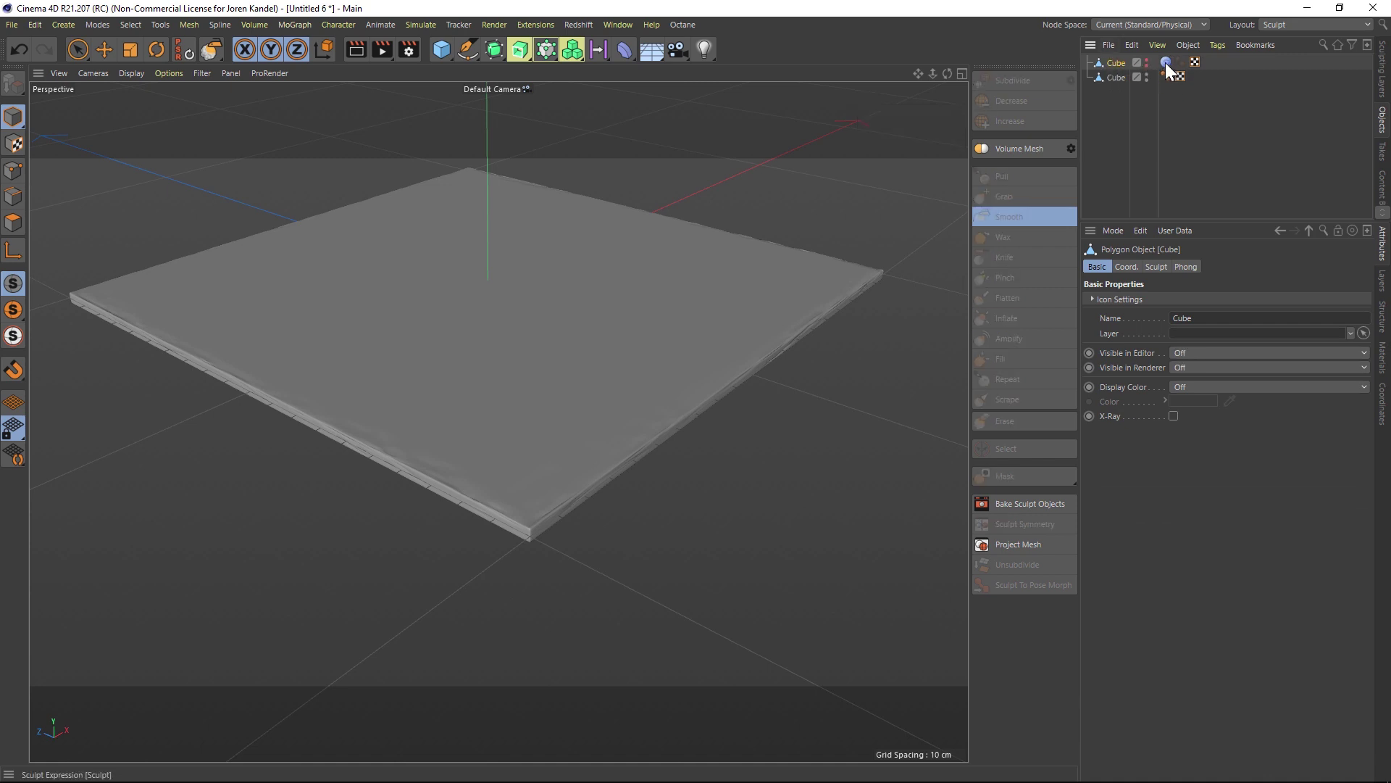
pyautogui.click(1116, 77)
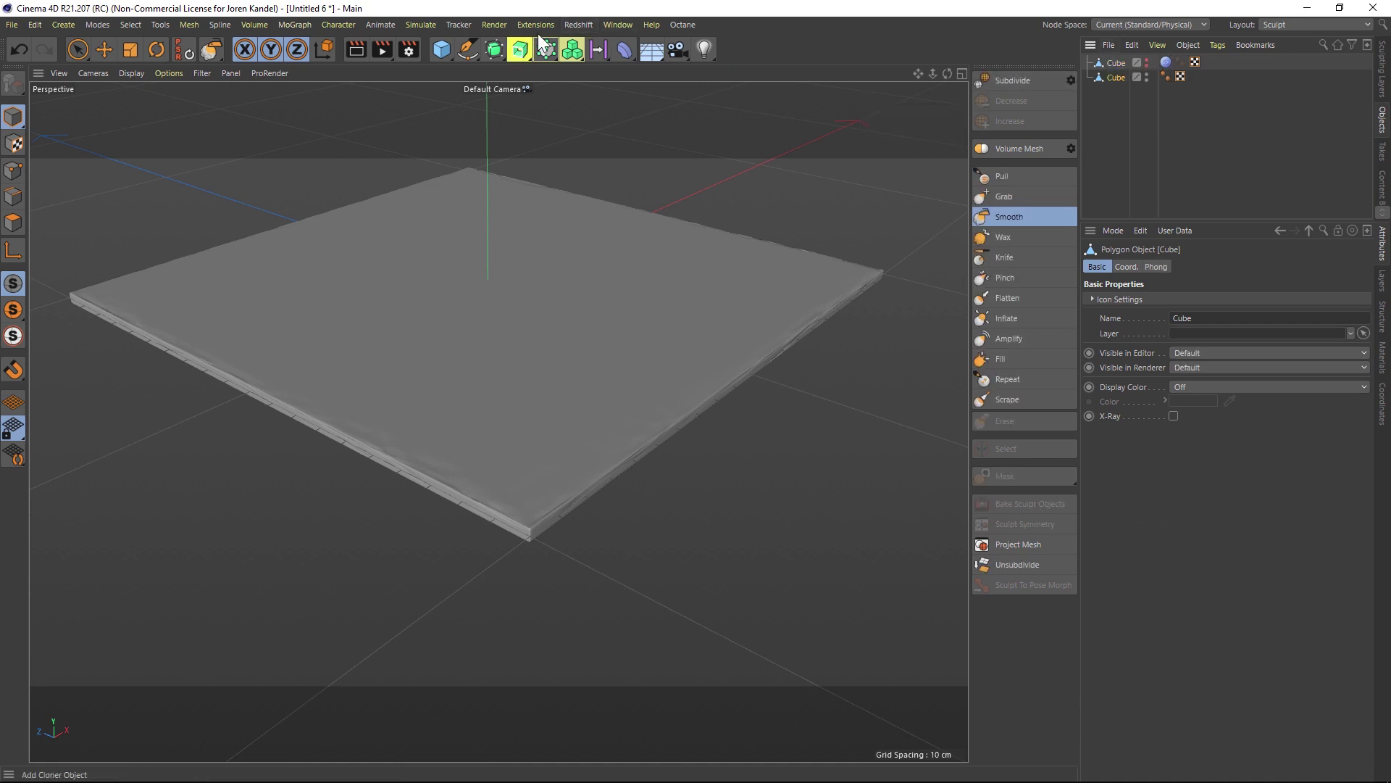
# - Place the tile copy in a Cloner and set its mode to Grid Array
pyautogui.click(304, 25)
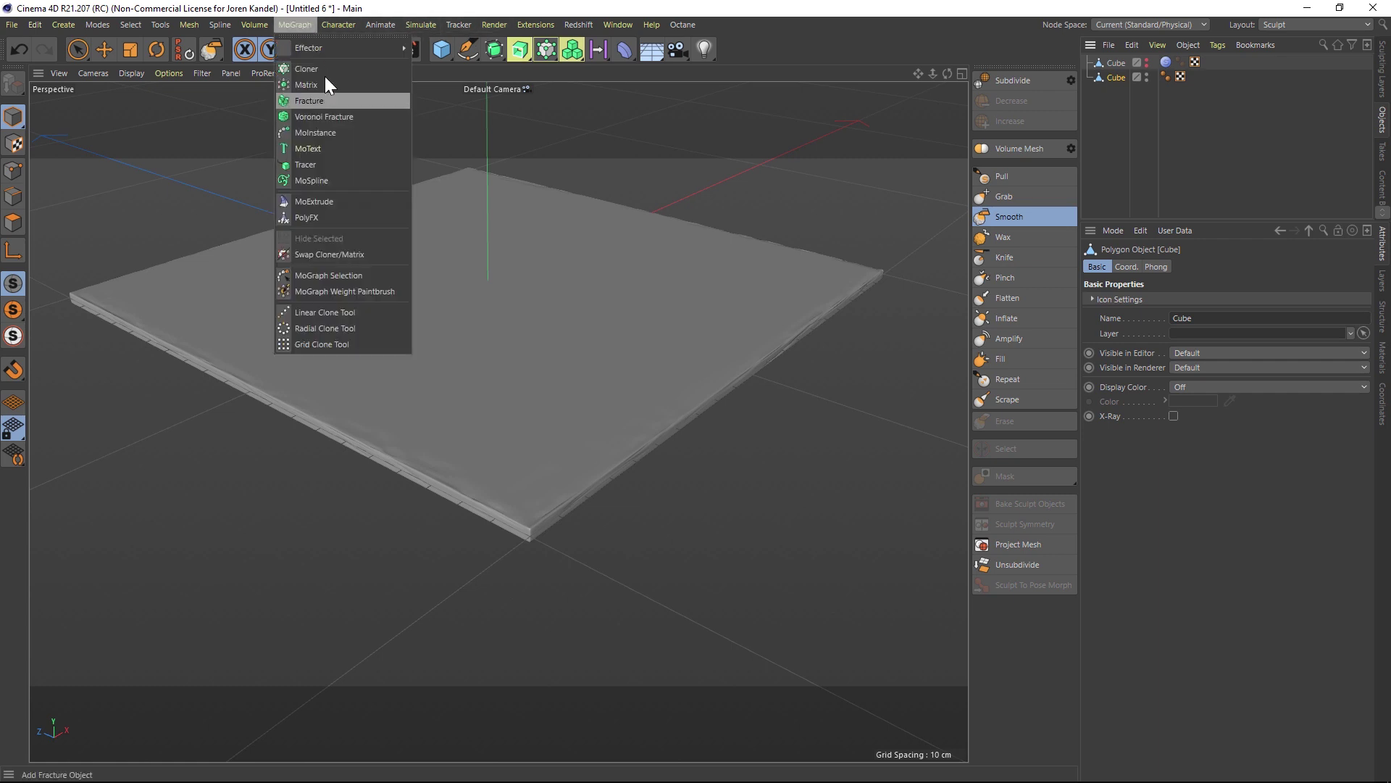
pyautogui.keyDown('alt'); pyautogui.click(326, 70); pyautogui.keyUp('alt')
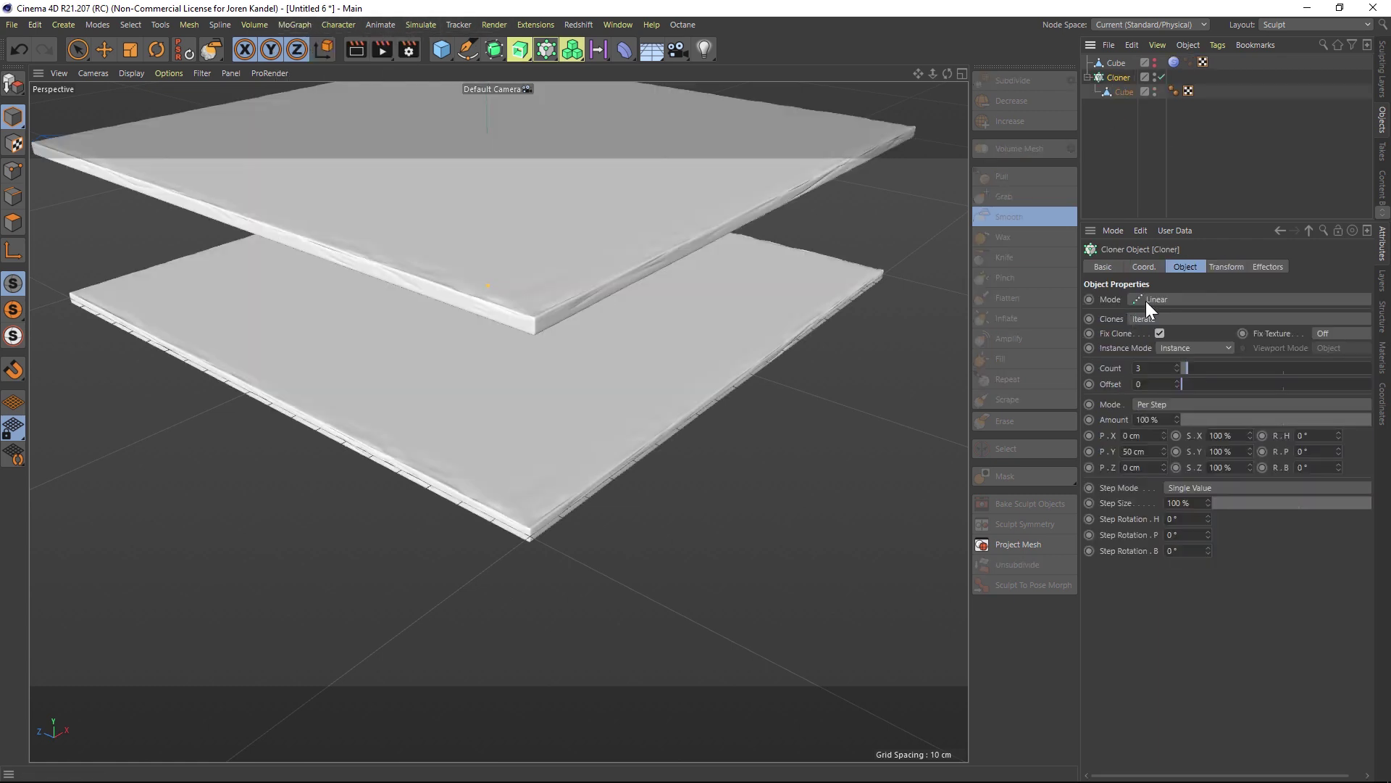
pyautogui.click(1152, 299)
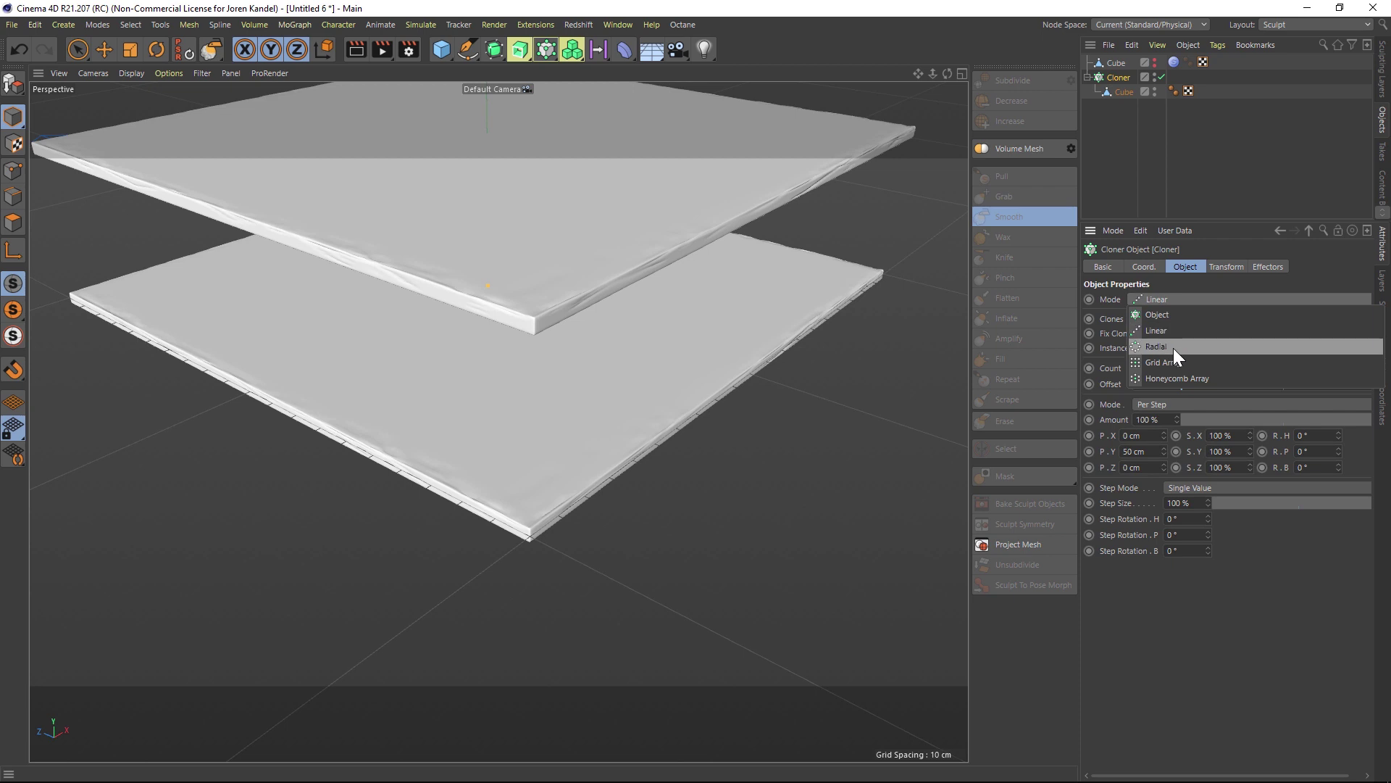
pyautogui.click(1159, 362)
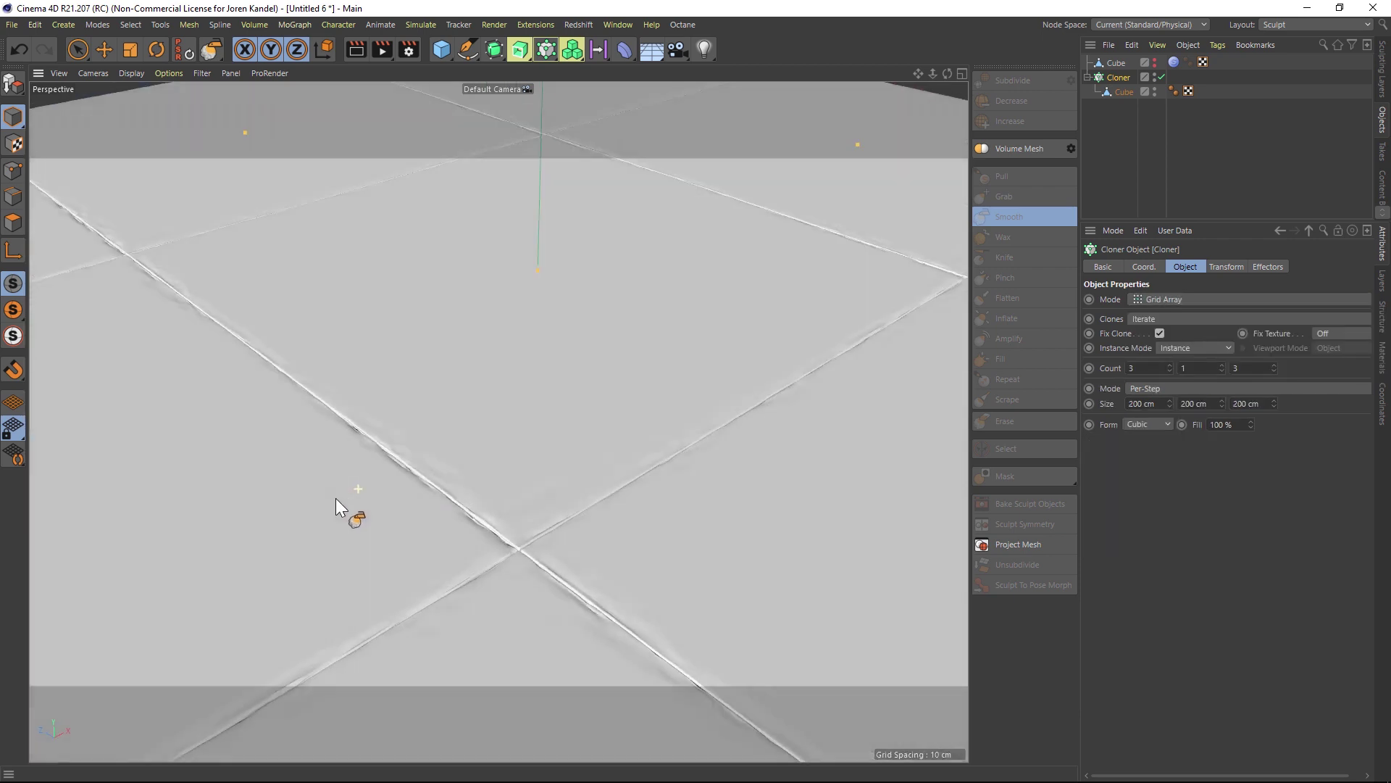
# - Examine the seams and worn edges between the cloned tiles from several angles
pyautogui.scroll(-3, 336, 497)
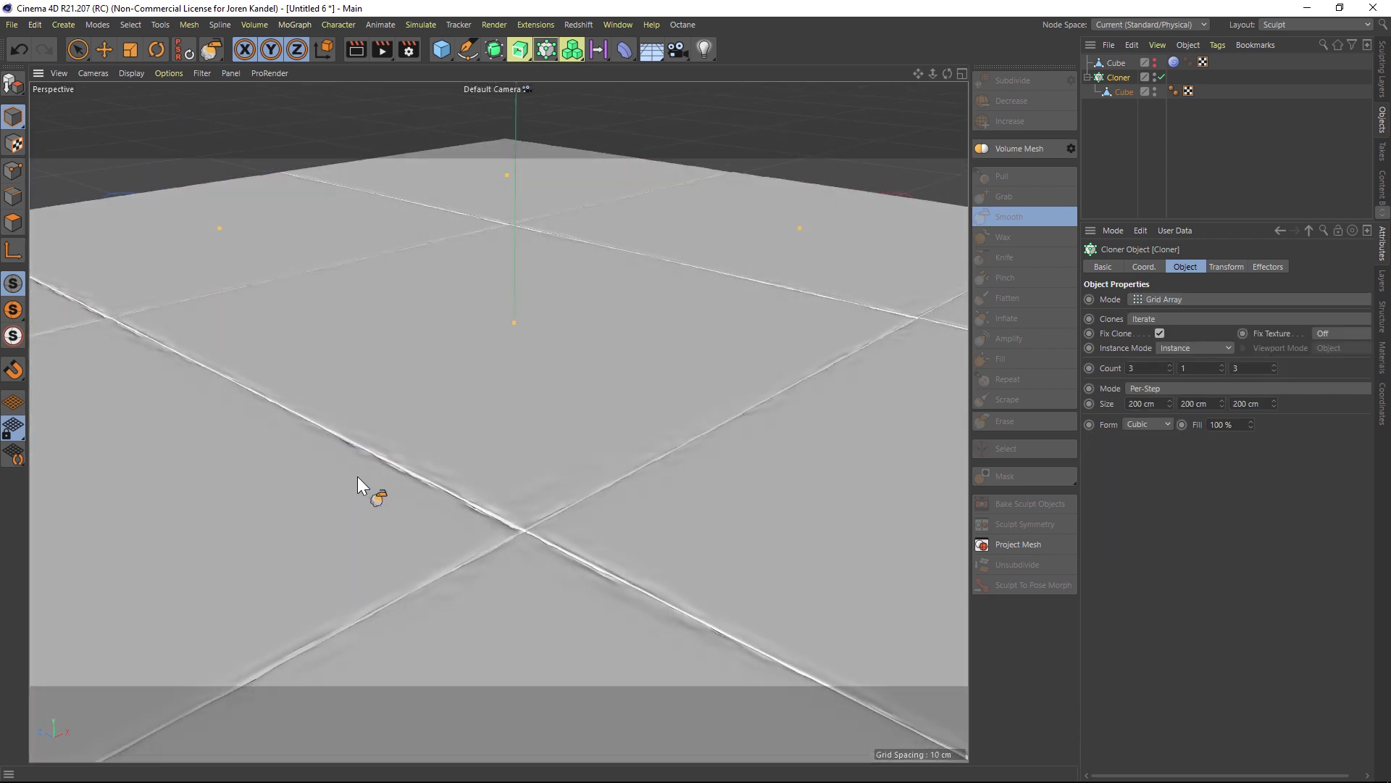
pyautogui.scroll(-2, 358, 478)
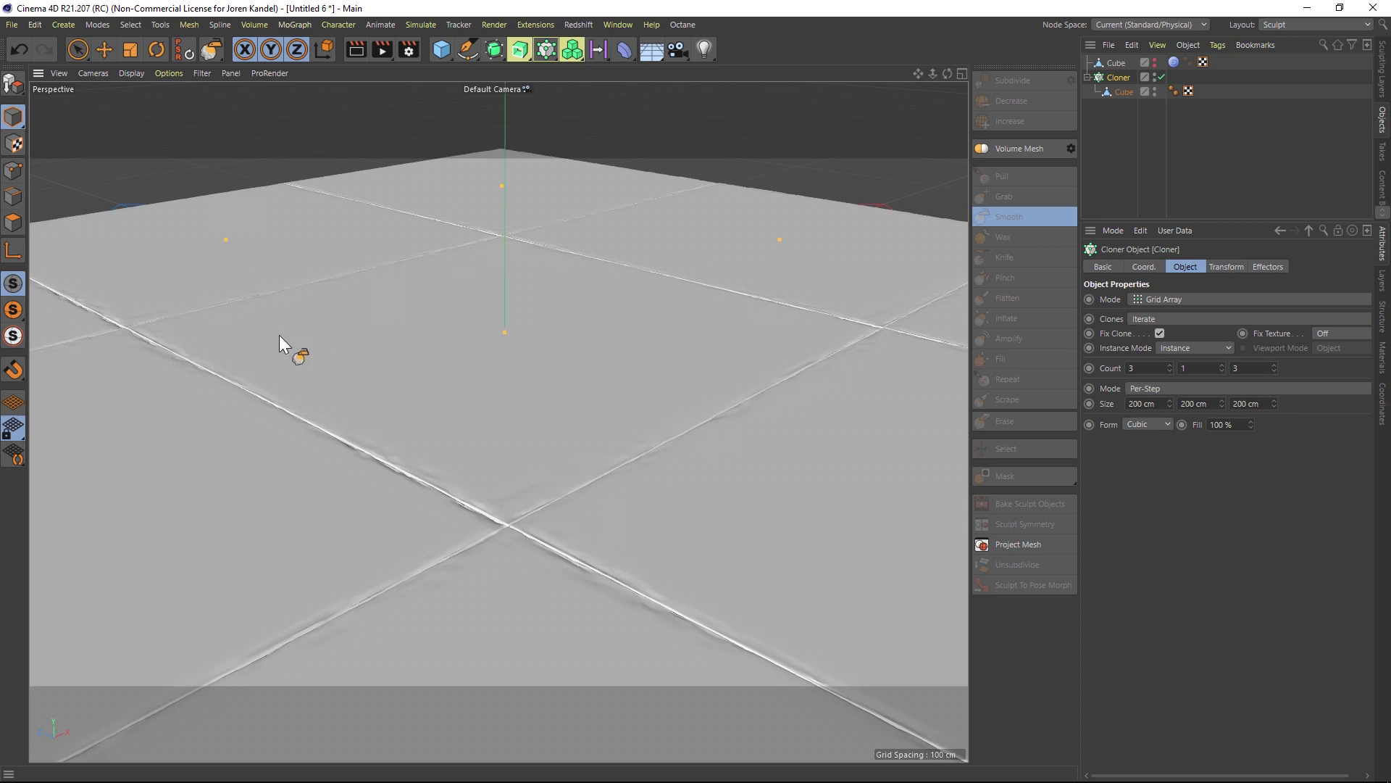
pyautogui.keyDown('alt'); pyautogui.moveTo(416, 524); pyautogui.dragTo(445, 558); pyautogui.keyUp('alt')
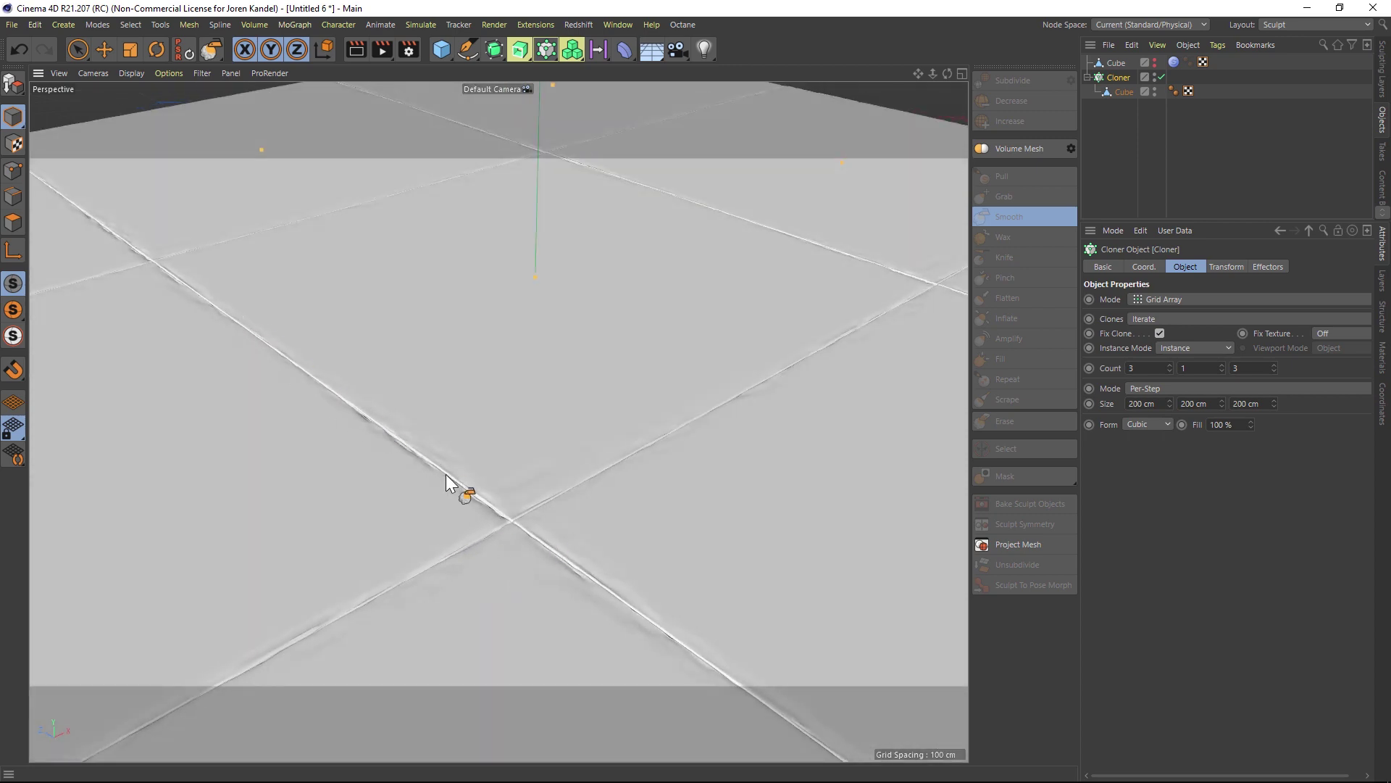
pyautogui.keyDown('alt'); pyautogui.moveTo(613, 468); pyautogui.dragTo(733, 398); pyautogui.keyUp('alt')
pyautogui.moveTo(556, 459)
pyautogui.keyDown('alt'); pyautogui.mouseDown()
pyautogui.moveTo(550, 500)
pyautogui.moveTo(556, 434)
pyautogui.mouseUp(); pyautogui.keyUp('alt')
pyautogui.moveTo(575, 517)
pyautogui.keyDown('alt'); pyautogui.mouseDown()
pyautogui.moveTo(507, 537)
pyautogui.moveTo(507, 520)
pyautogui.moveTo(654, 460)
pyautogui.mouseUp(); pyautogui.keyUp('alt')
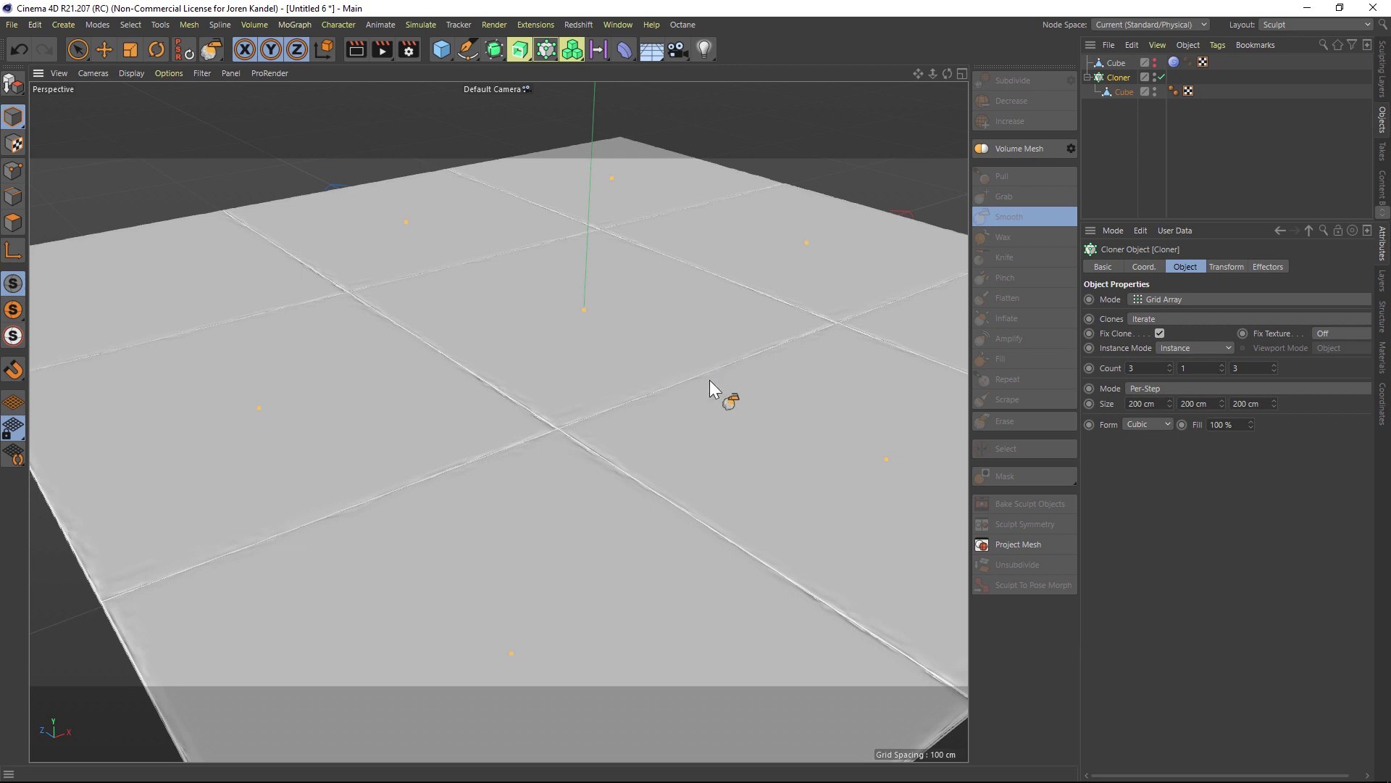
pyautogui.moveTo(710, 381)
pyautogui.keyDown('alt'); pyautogui.mouseDown()
pyautogui.moveTo(653, 464)
pyautogui.moveTo(640, 418)
pyautogui.mouseUp(); pyautogui.keyUp('alt')
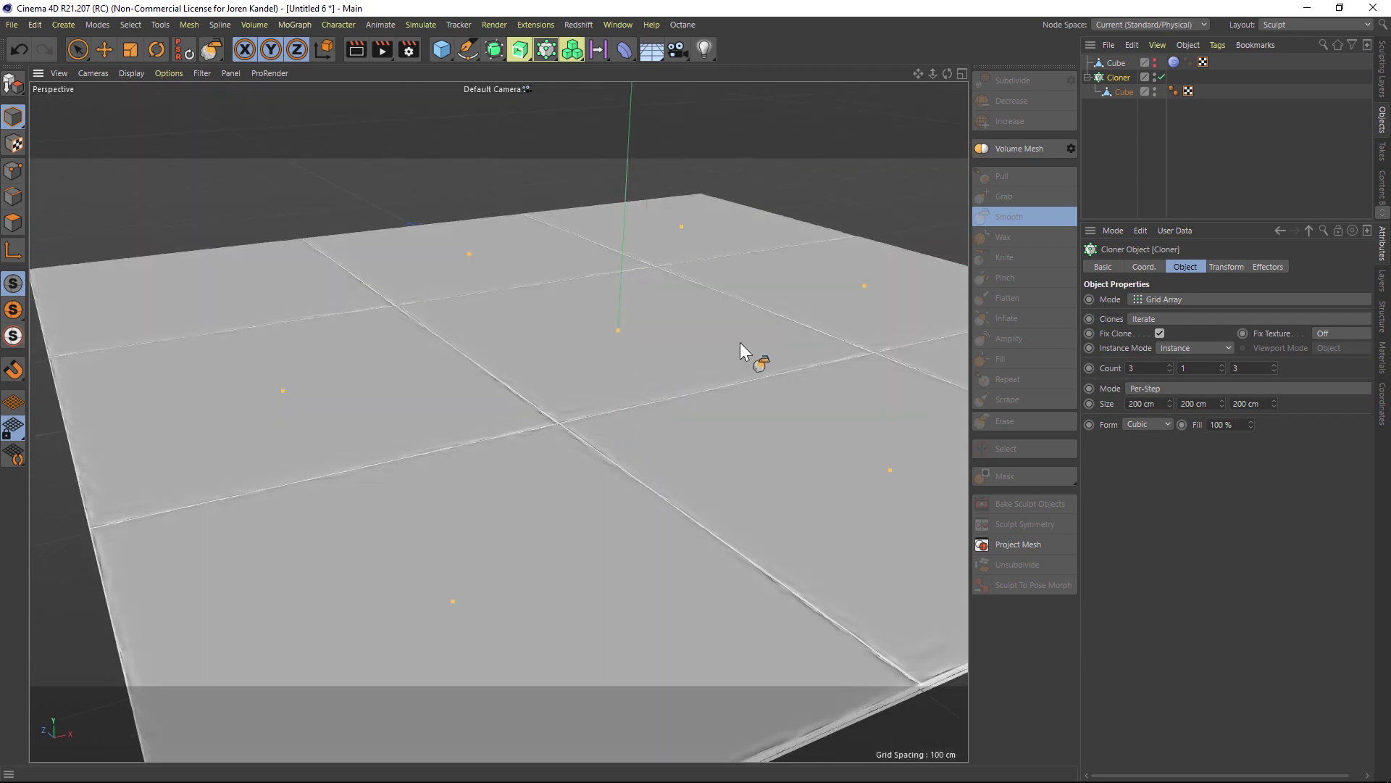
pyautogui.keyDown('alt'); pyautogui.moveTo(728, 329); pyautogui.dragTo(609, 425); pyautogui.keyUp('alt')
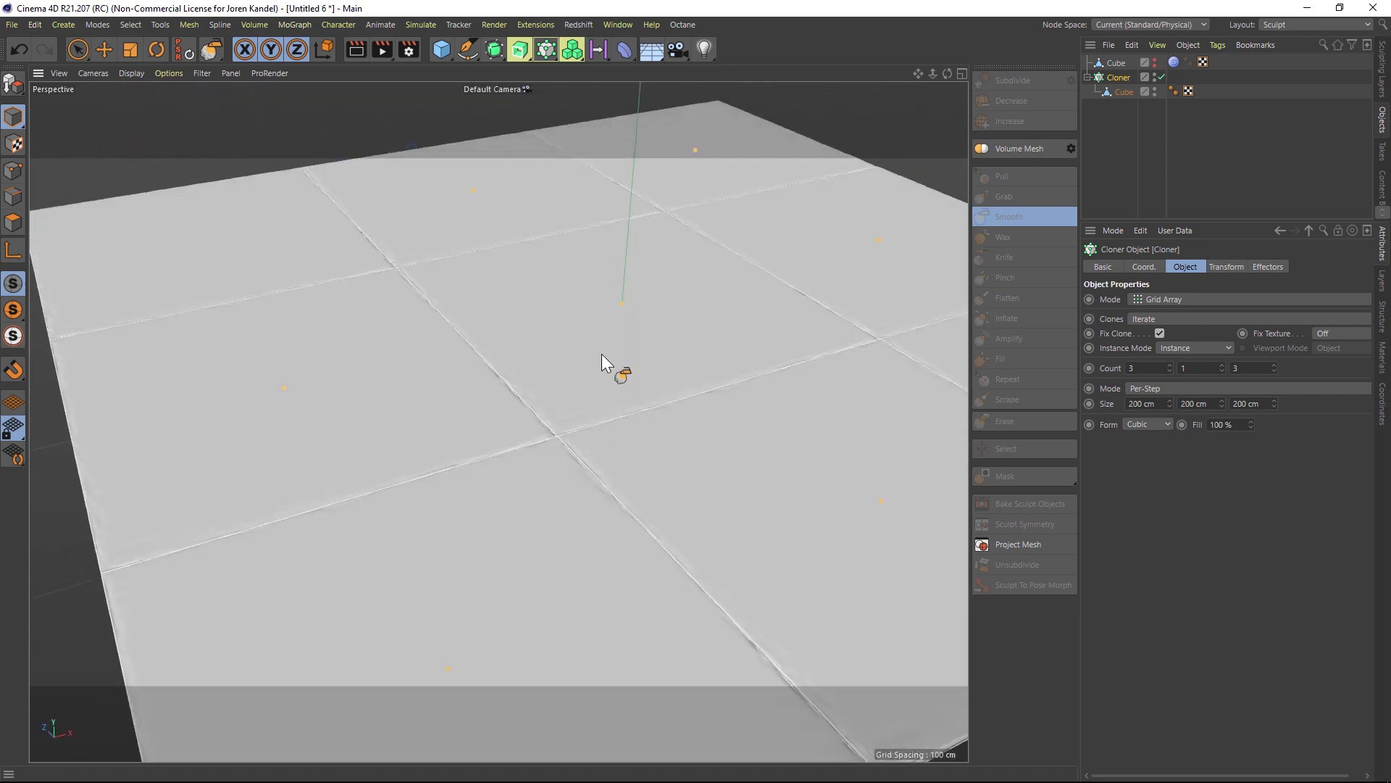
pyautogui.moveTo(609, 360)
pyautogui.keyDown('alt'); pyautogui.mouseDown()
pyautogui.moveTo(567, 326)
pyautogui.moveTo(609, 399)
pyautogui.mouseUp(); pyautogui.keyUp('alt')
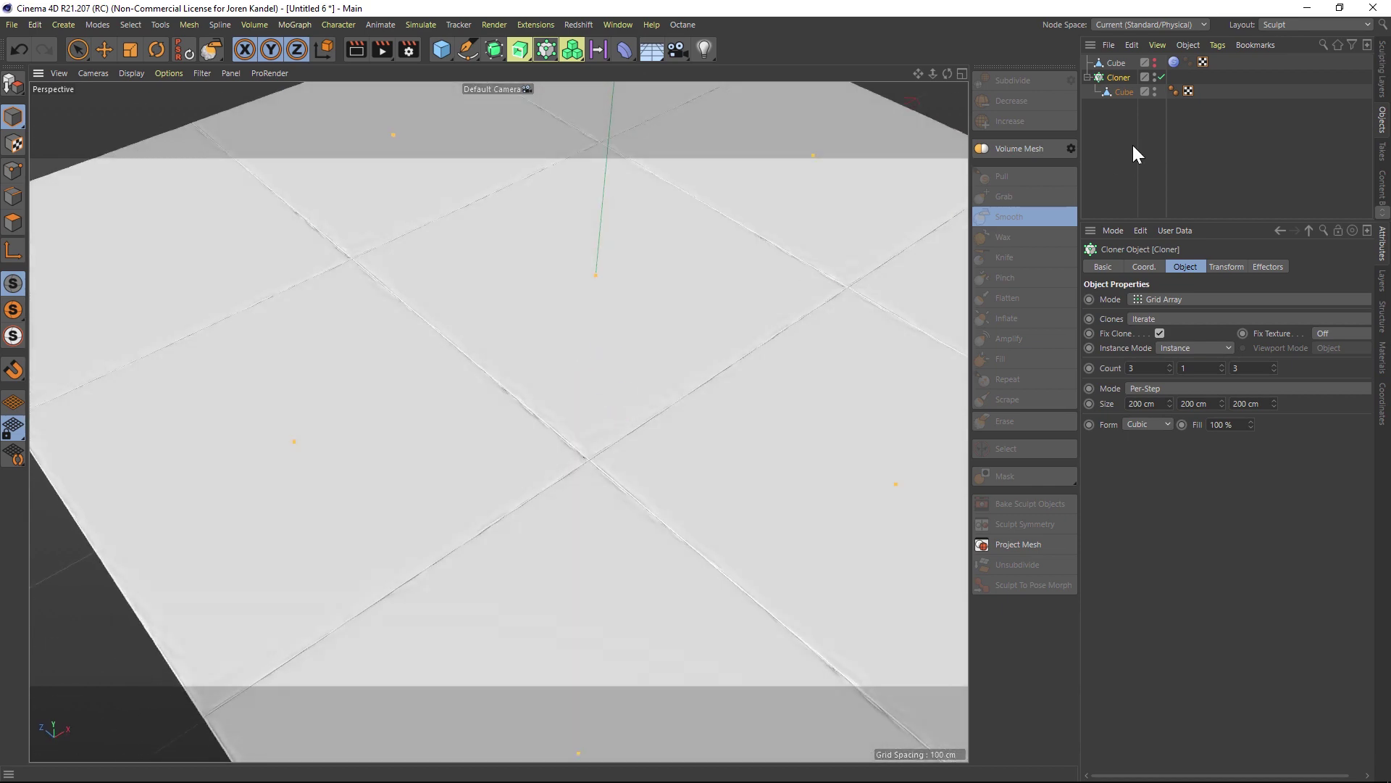
# - Delete the tile copy from the Cloner and show the original sculpted tile again for further sculpting
pyautogui.click(1125, 92)
pyautogui.press('Delete')
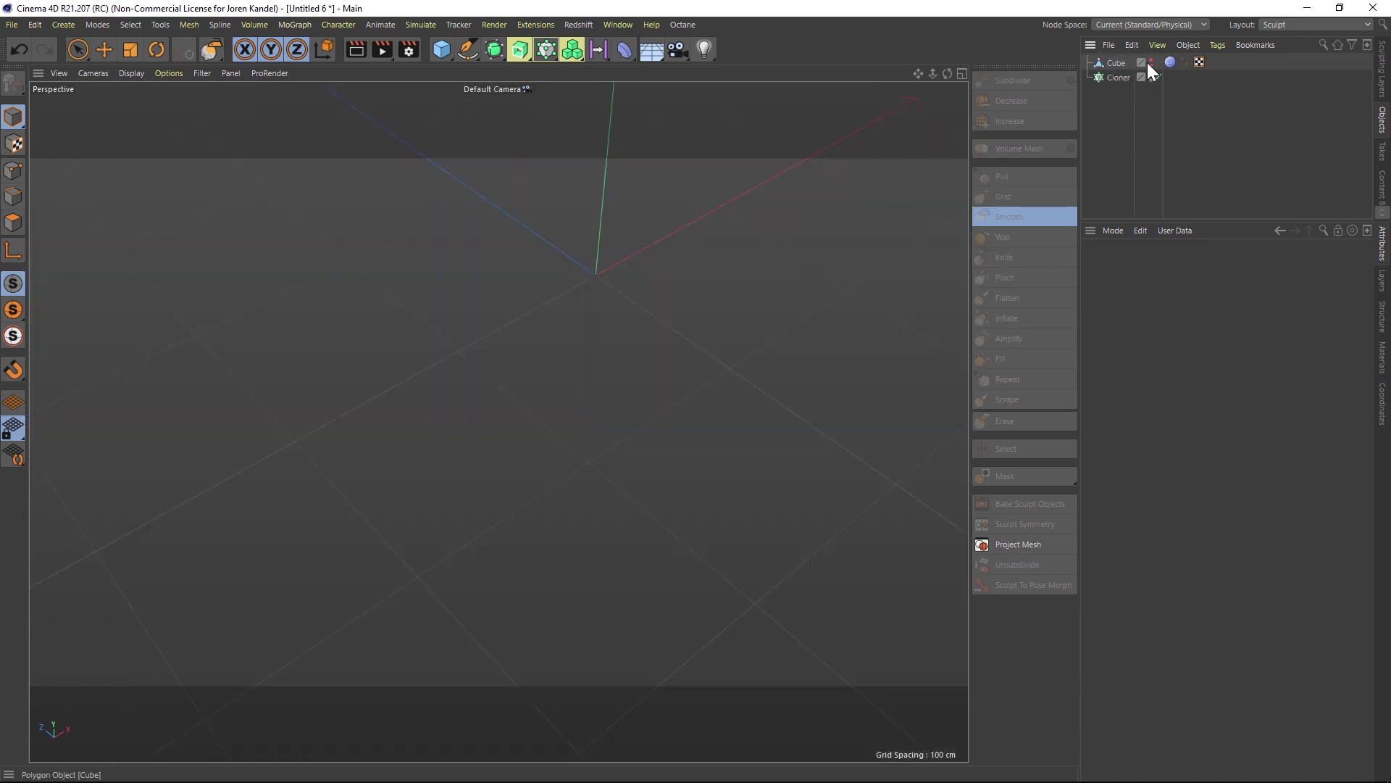
pyautogui.click(1151, 63)
pyautogui.click(1170, 62)
pyautogui.scroll(3, 612, 392)
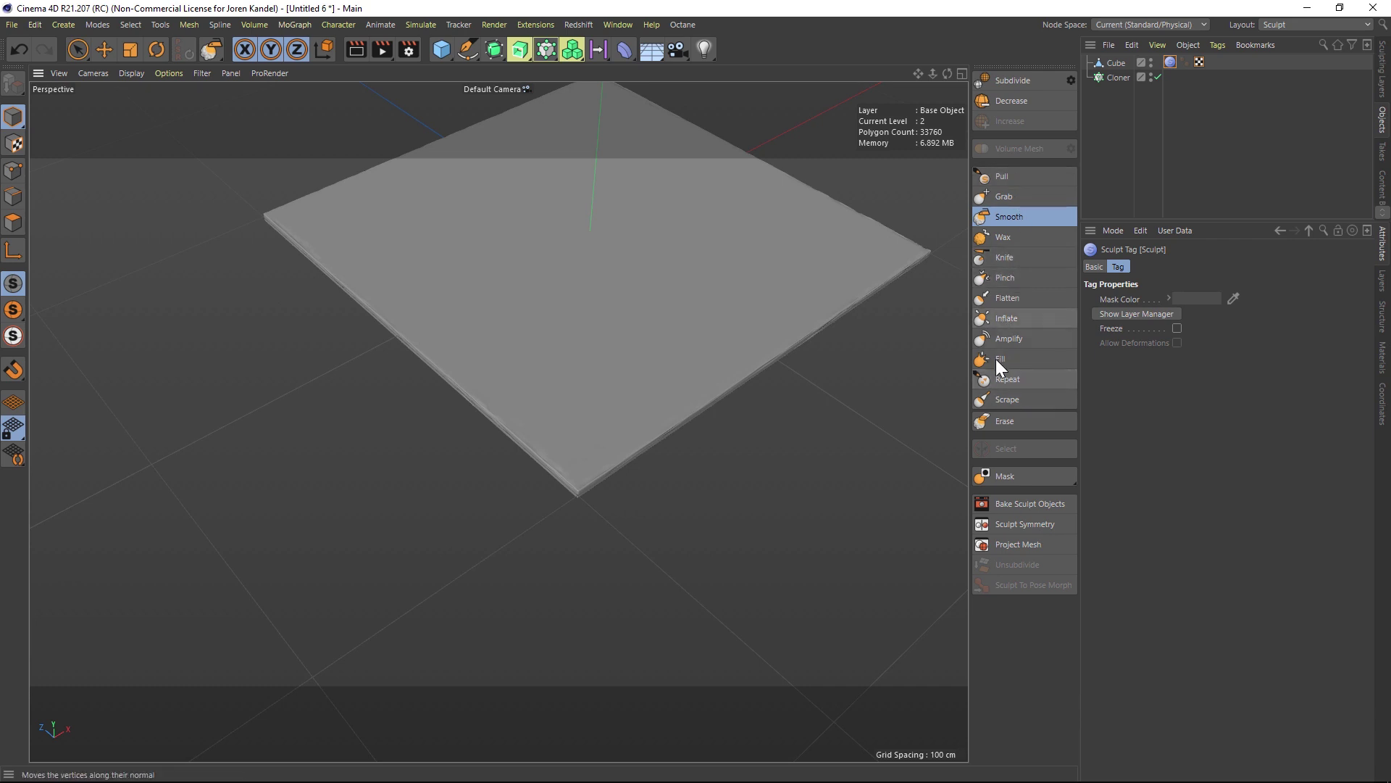
# - Raise a bump on the original tile's edge near the front corner with the Inflate brush
pyautogui.click(1005, 318)
pyautogui.scroll(2, 656, 459)
pyautogui.scroll(-2, 638, 446)
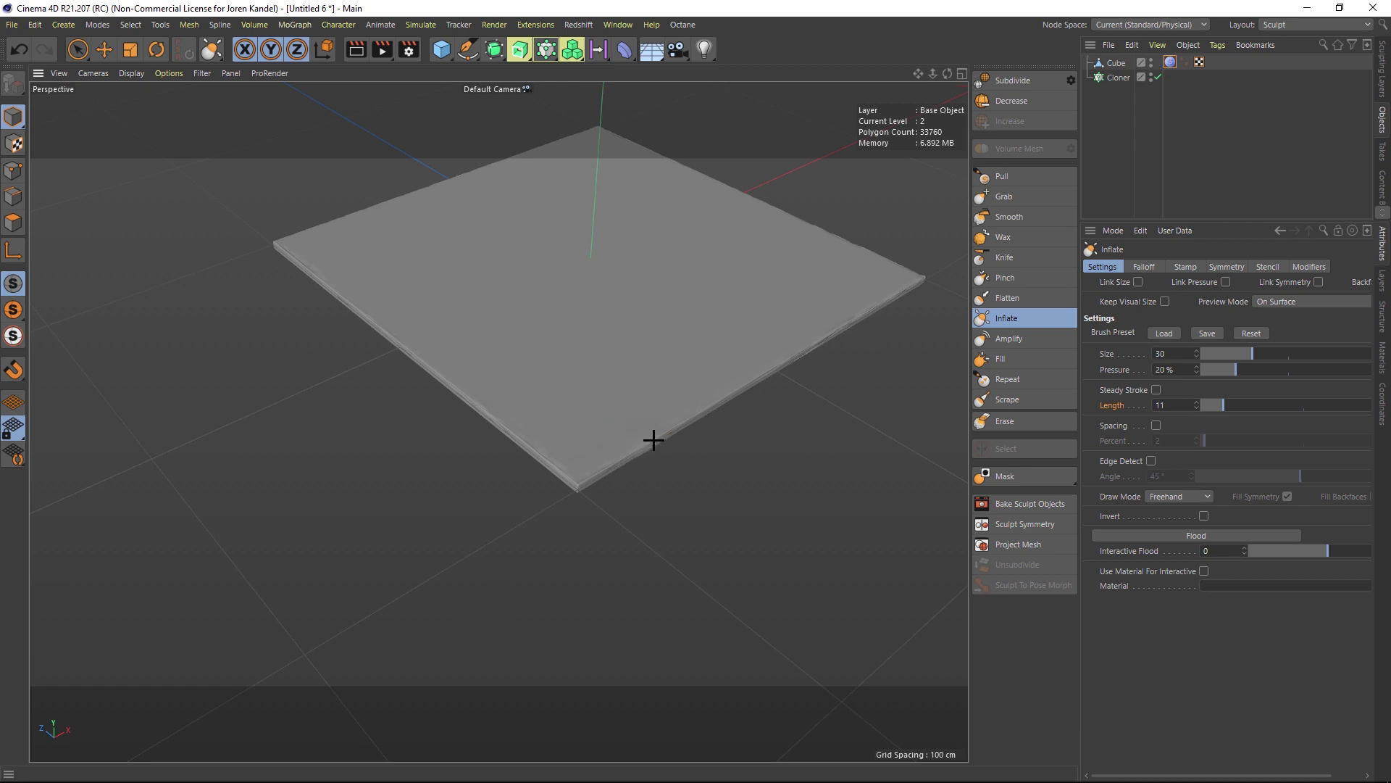
pyautogui.moveTo(653, 440); pyautogui.dragTo(661, 456)
pyautogui.keyDown('alt'); pyautogui.moveTo(617, 385); pyautogui.dragTo(619, 363); pyautogui.keyUp('alt')
# - Copy the bumped tile with Current State to Object, hide the original and nest the copy under the Cloner
pyautogui.rightClick(1113, 59)
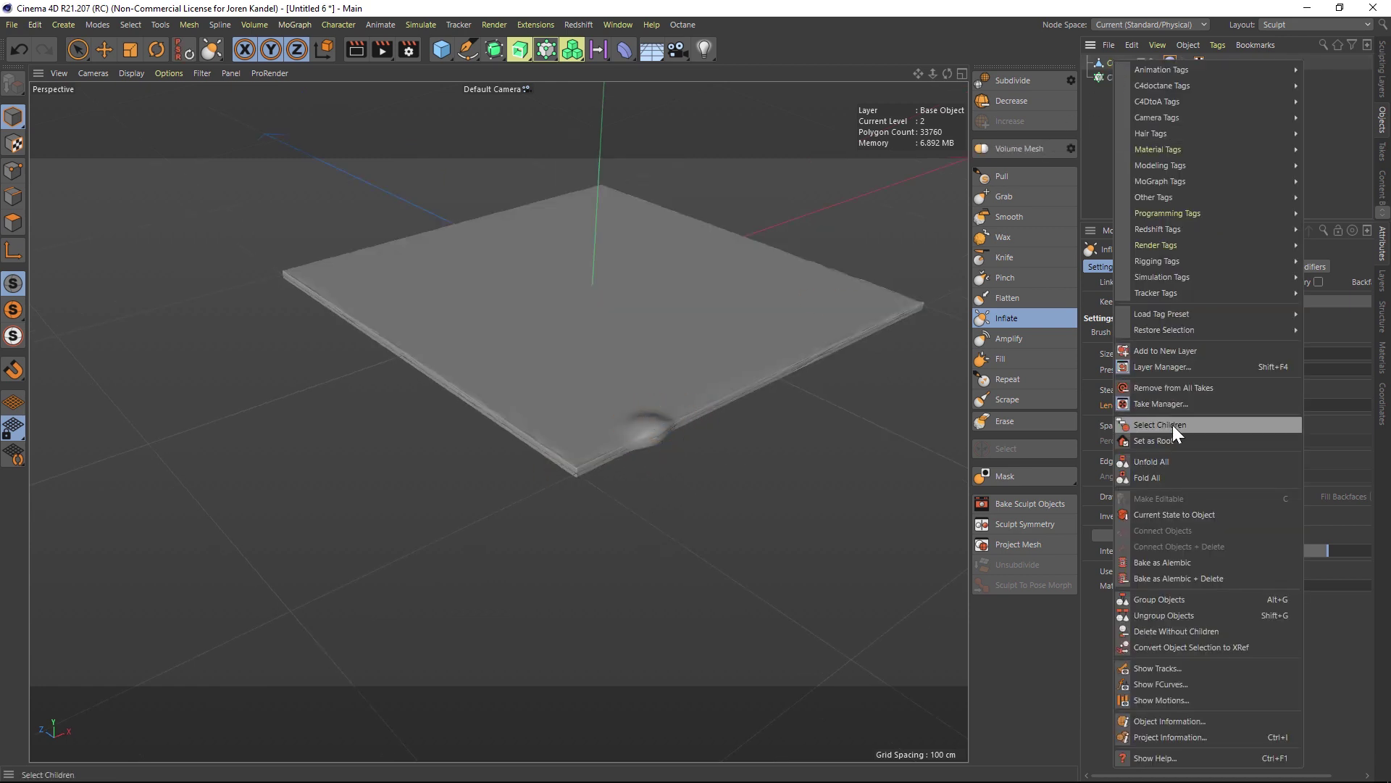
pyautogui.click(1207, 516)
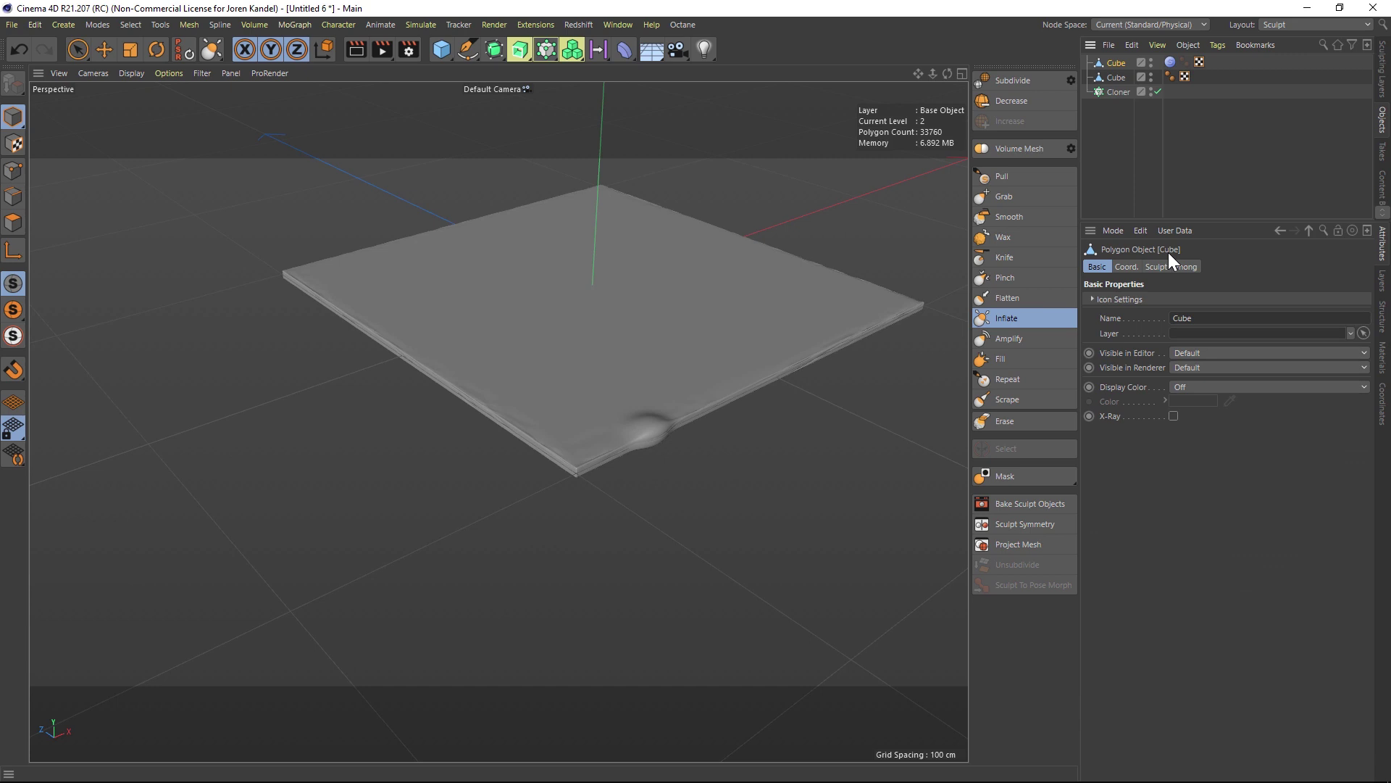
pyautogui.keyDown('ctrl'); pyautogui.doubleClick(1152, 62); pyautogui.keyUp('ctrl')
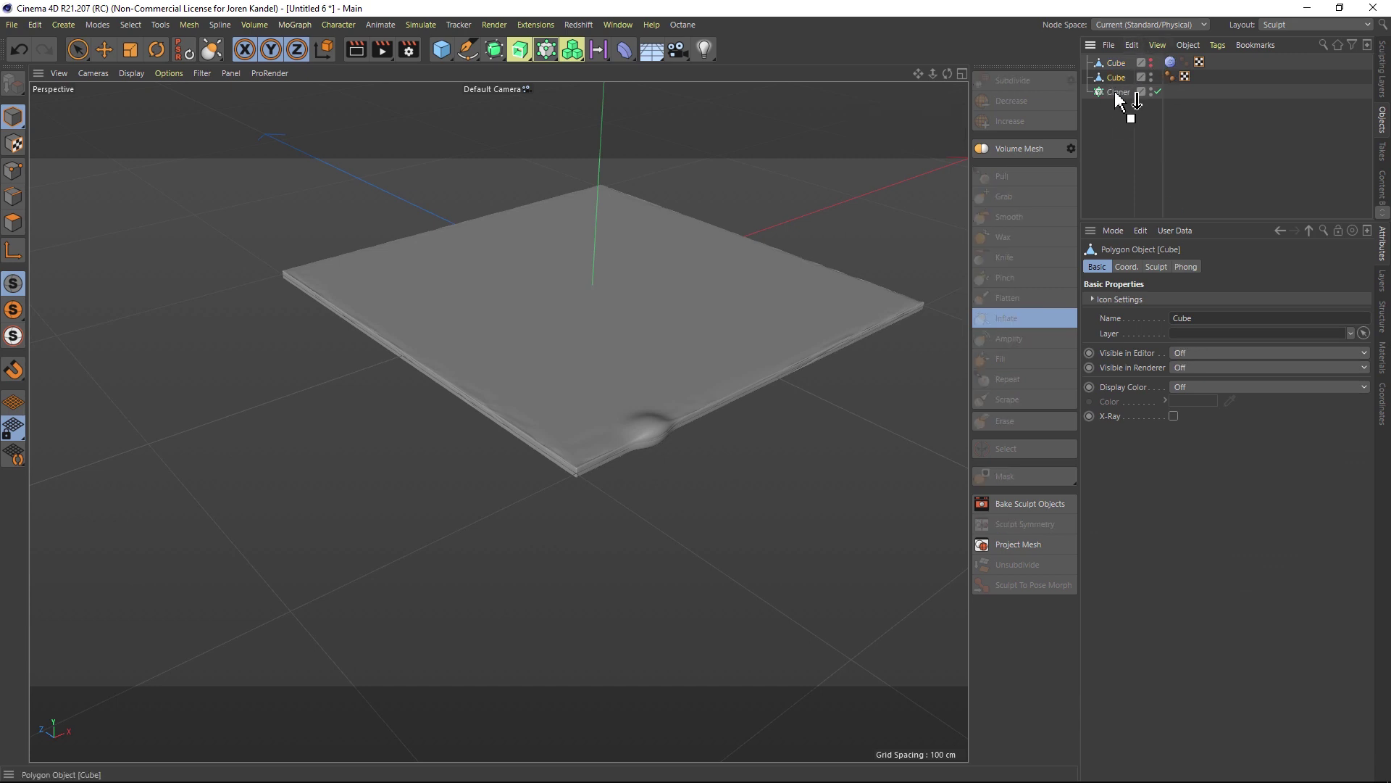
pyautogui.moveTo(1114, 90); pyautogui.dragTo(1116, 92)
# - Try a Random effector on the Cloner with position disabled, rotation enabled and the heading rotation varied
pyautogui.scroll(-3, 515, 367)
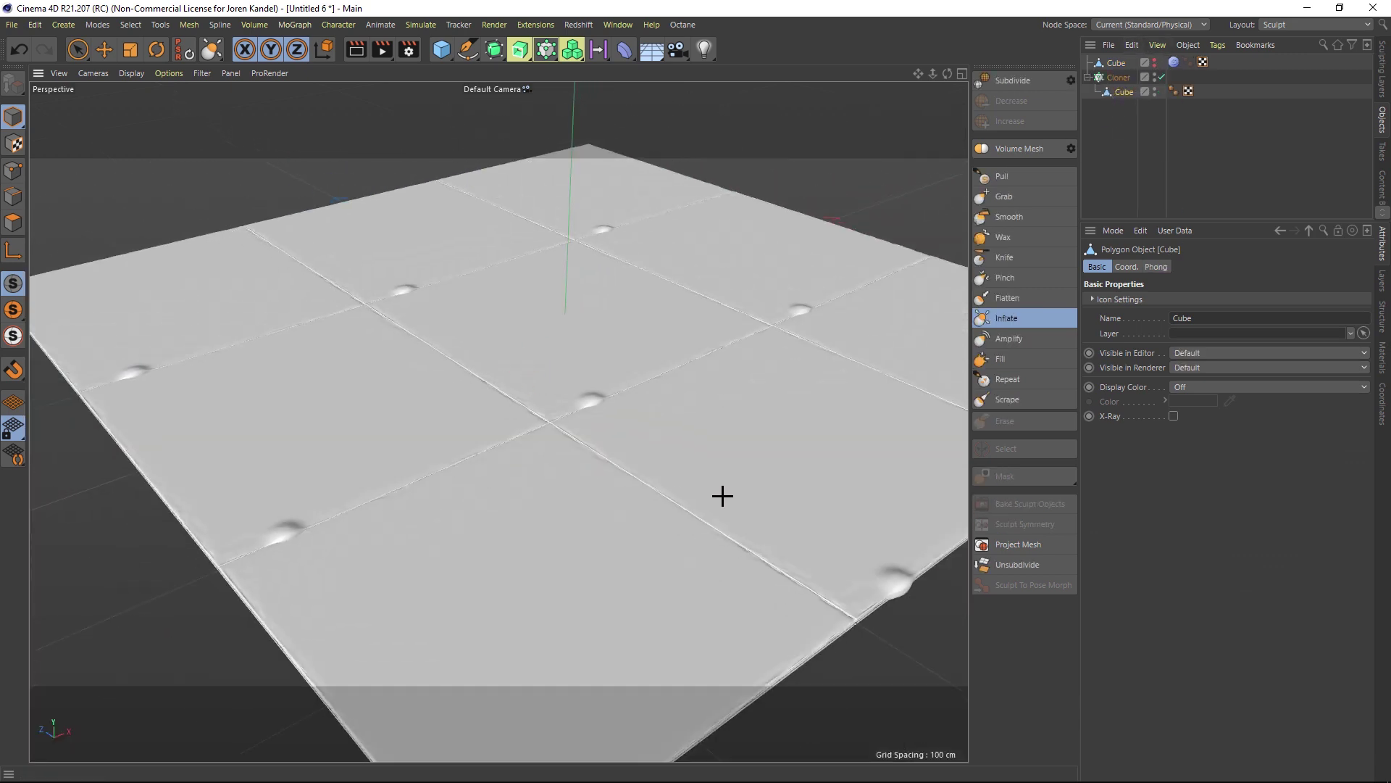
pyautogui.scroll(-2, 696, 398)
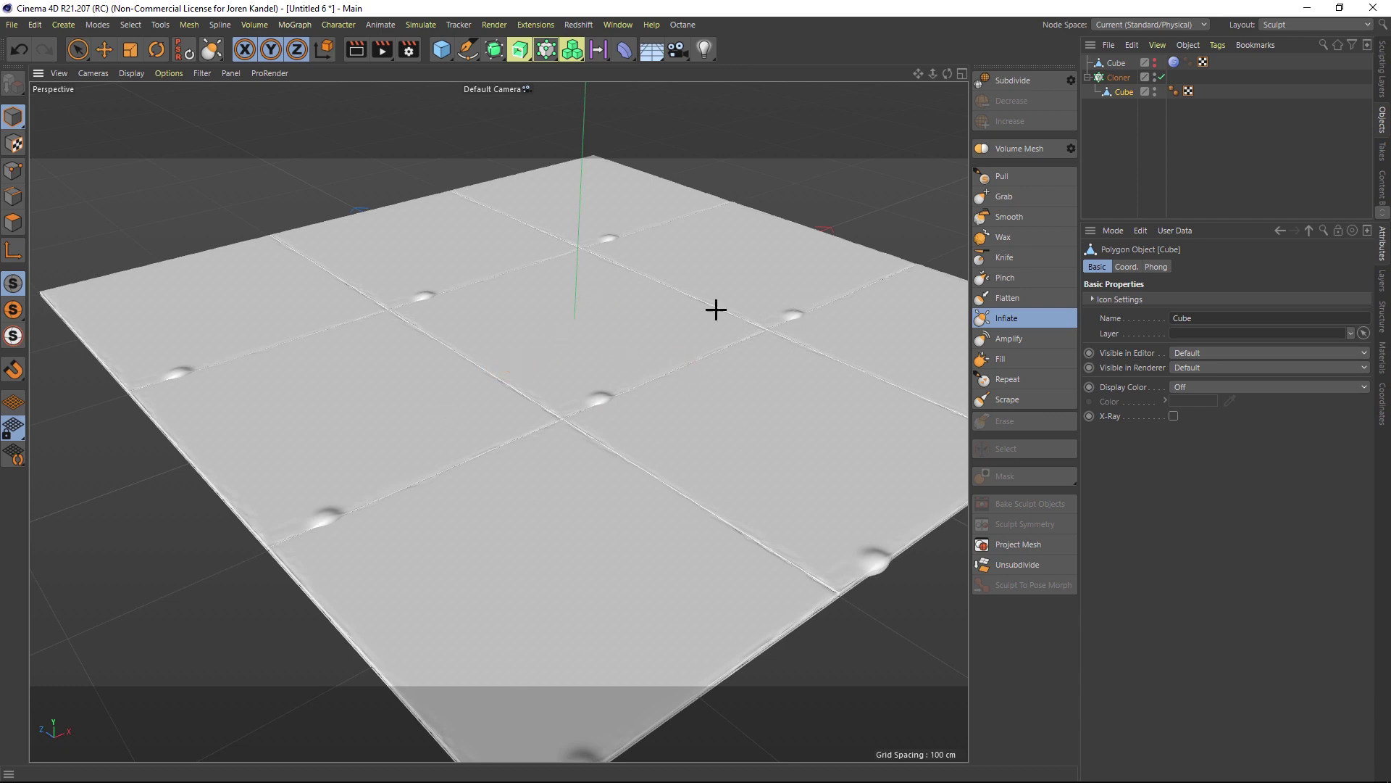
pyautogui.moveTo(574, 440)
pyautogui.keyDown('alt'); pyautogui.mouseDown()
pyautogui.moveTo(596, 339)
pyautogui.moveTo(525, 463)
pyautogui.moveTo(520, 416)
pyautogui.mouseUp(); pyautogui.keyUp('alt')
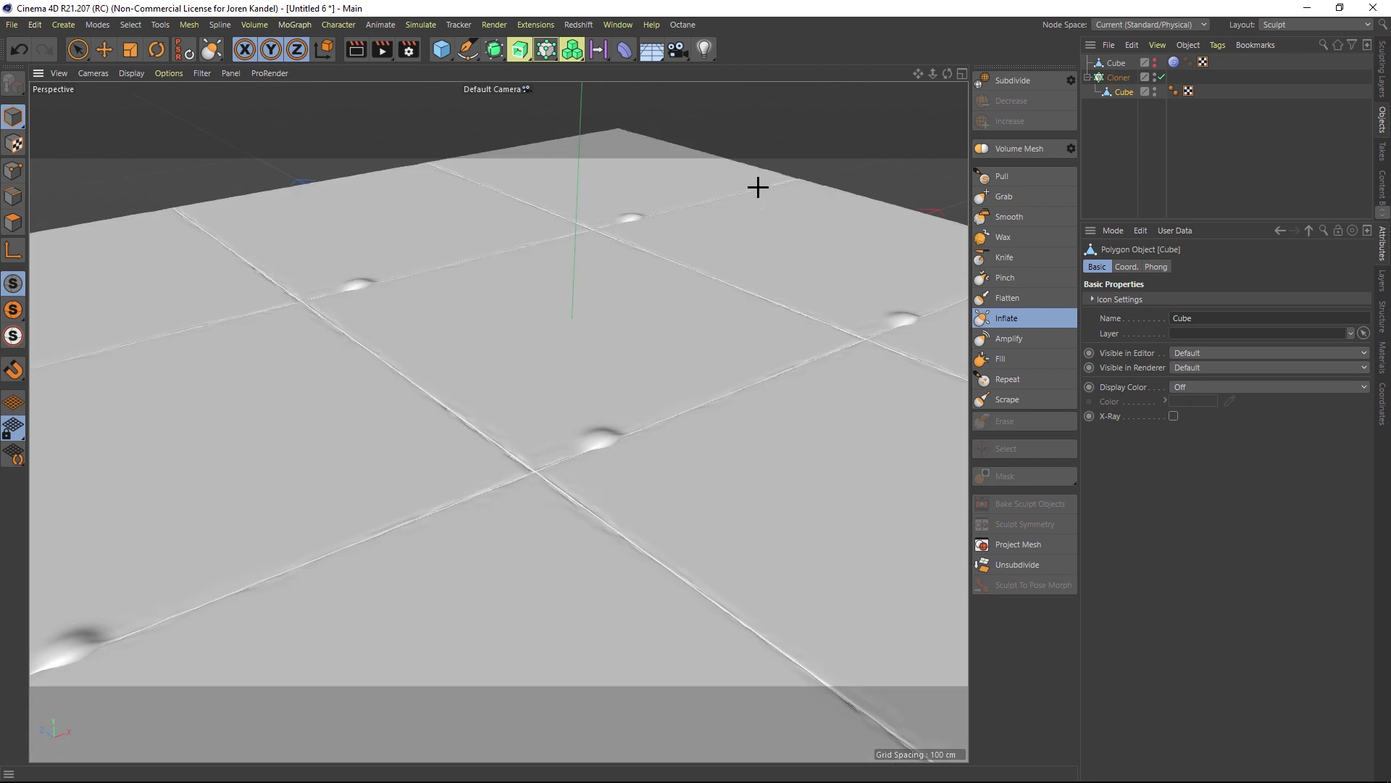
pyautogui.click(1117, 76)
pyautogui.click(331, 25)
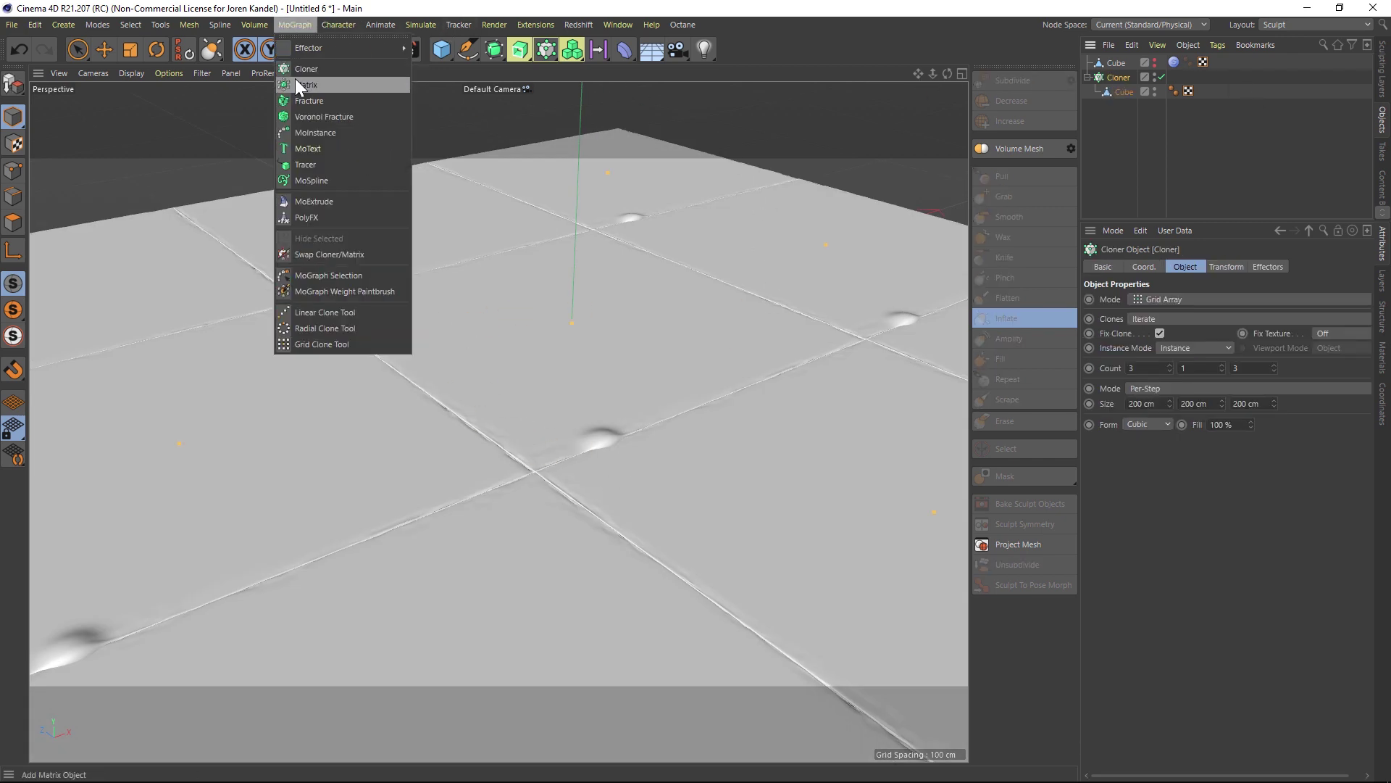
pyautogui.moveTo(318, 48)
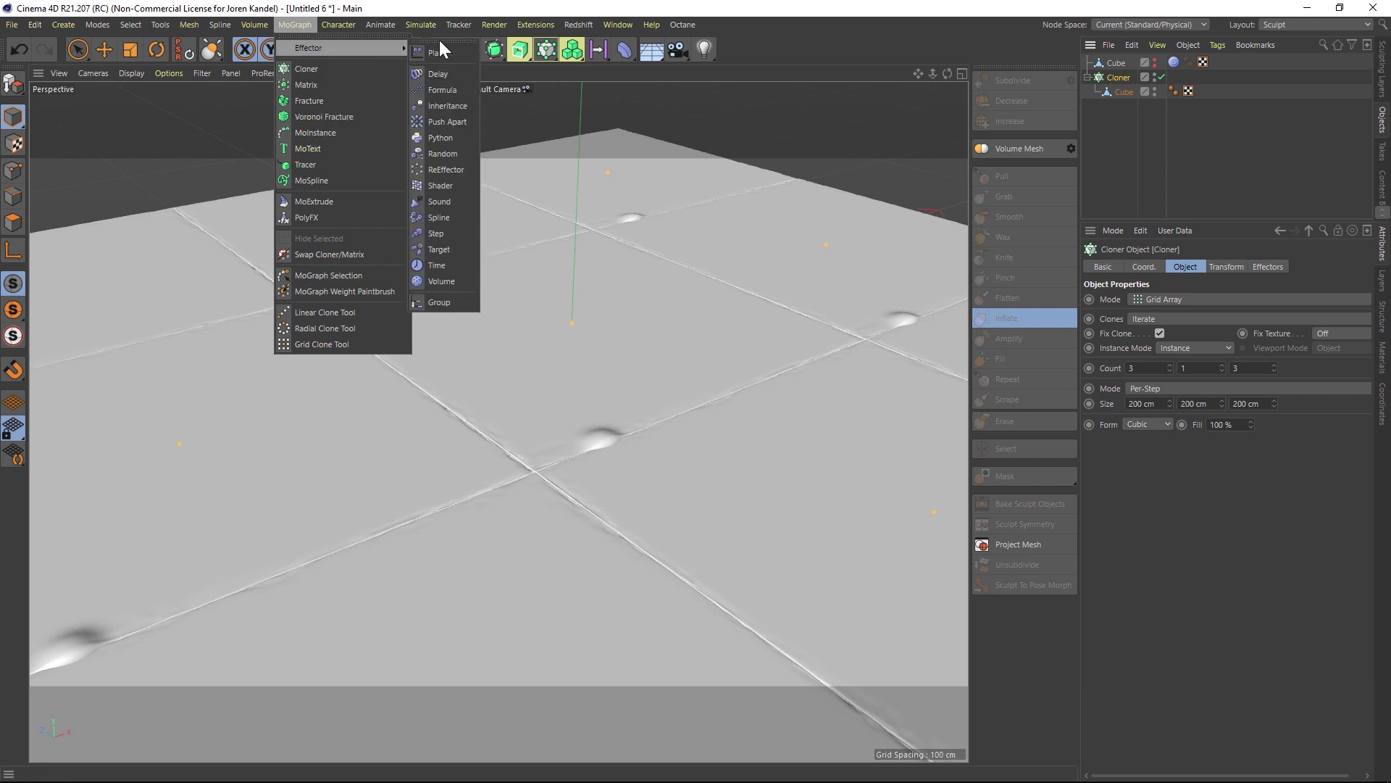
pyautogui.click(442, 154)
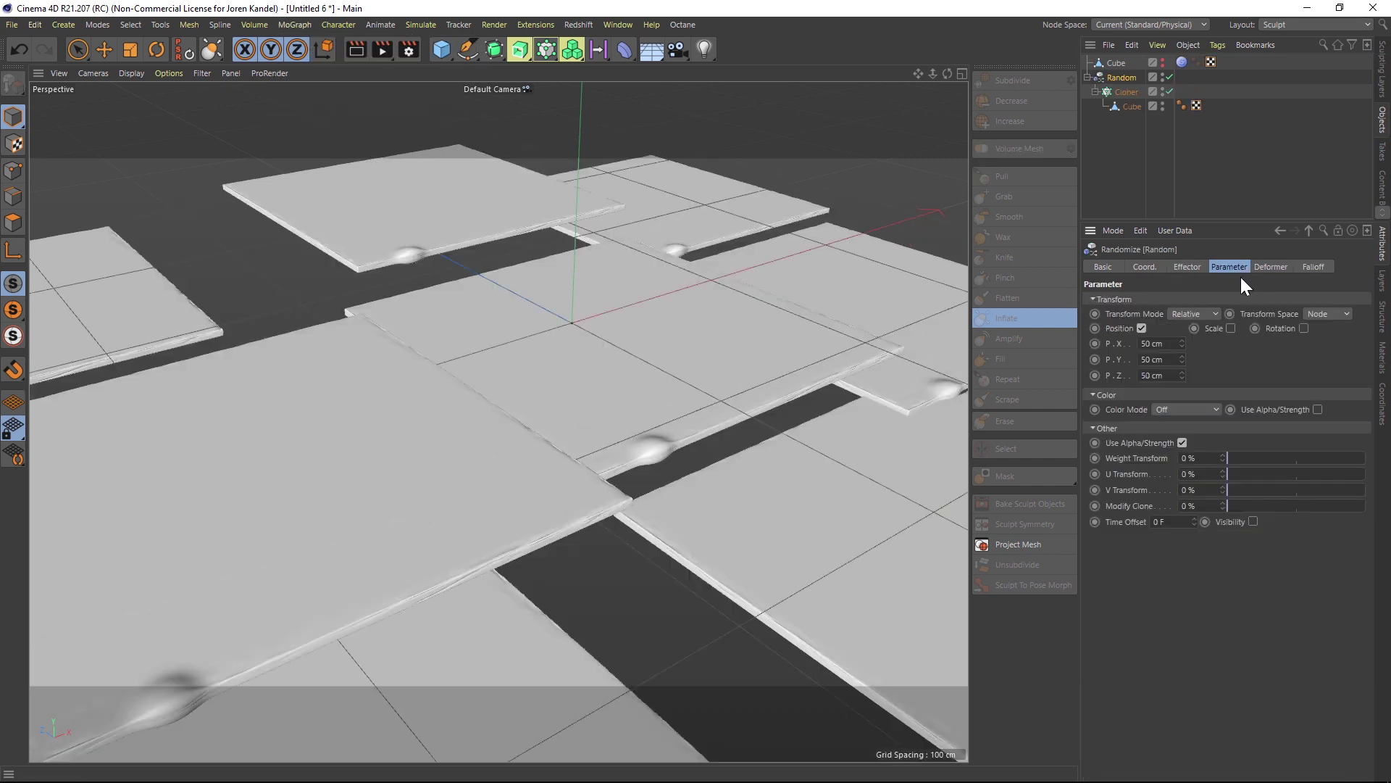
pyautogui.click(1141, 329)
pyautogui.click(1275, 328)
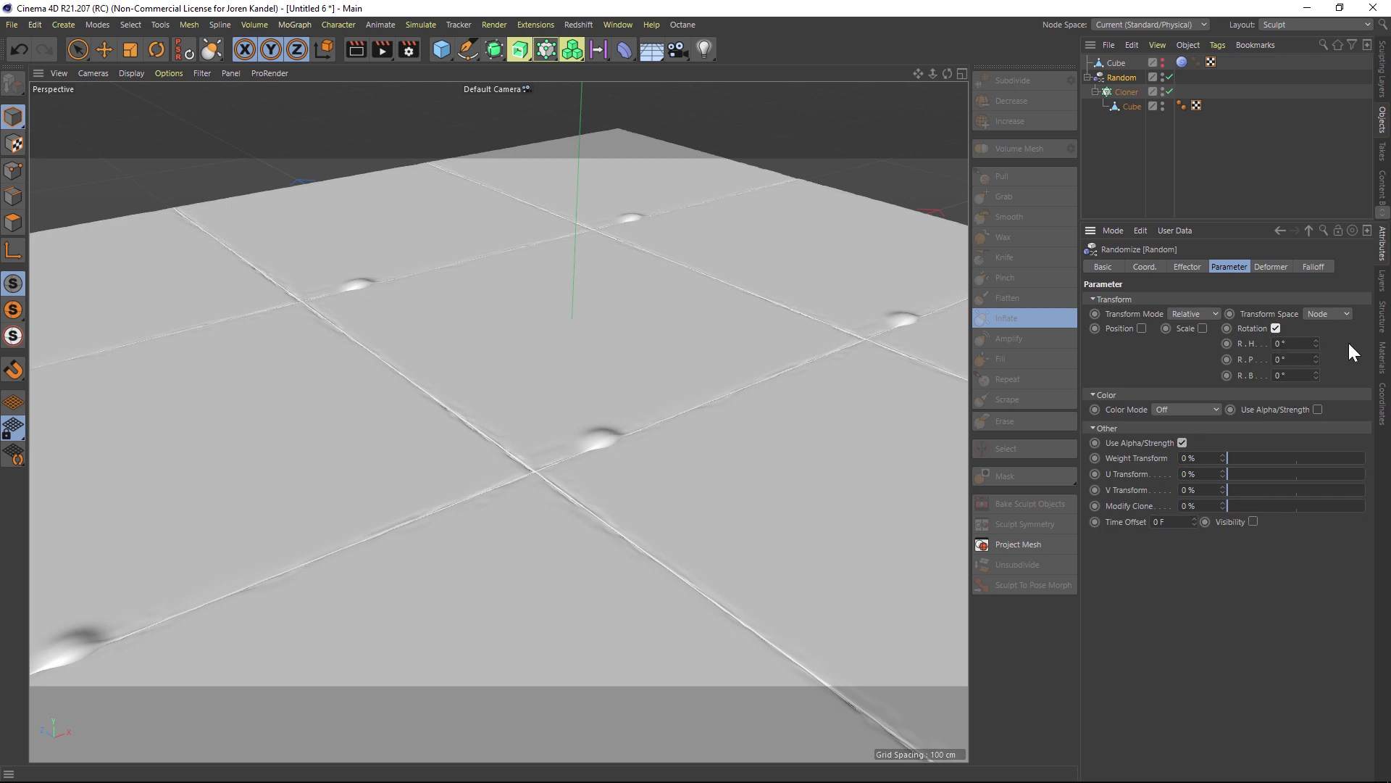
pyautogui.moveTo(1319, 344)
pyautogui.mouseDown()
pyautogui.moveTo(1300, 346)
pyautogui.moveTo(1318, 322)
pyautogui.moveTo(1317, 348)
pyautogui.moveTo(1317, 327)
pyautogui.mouseUp()
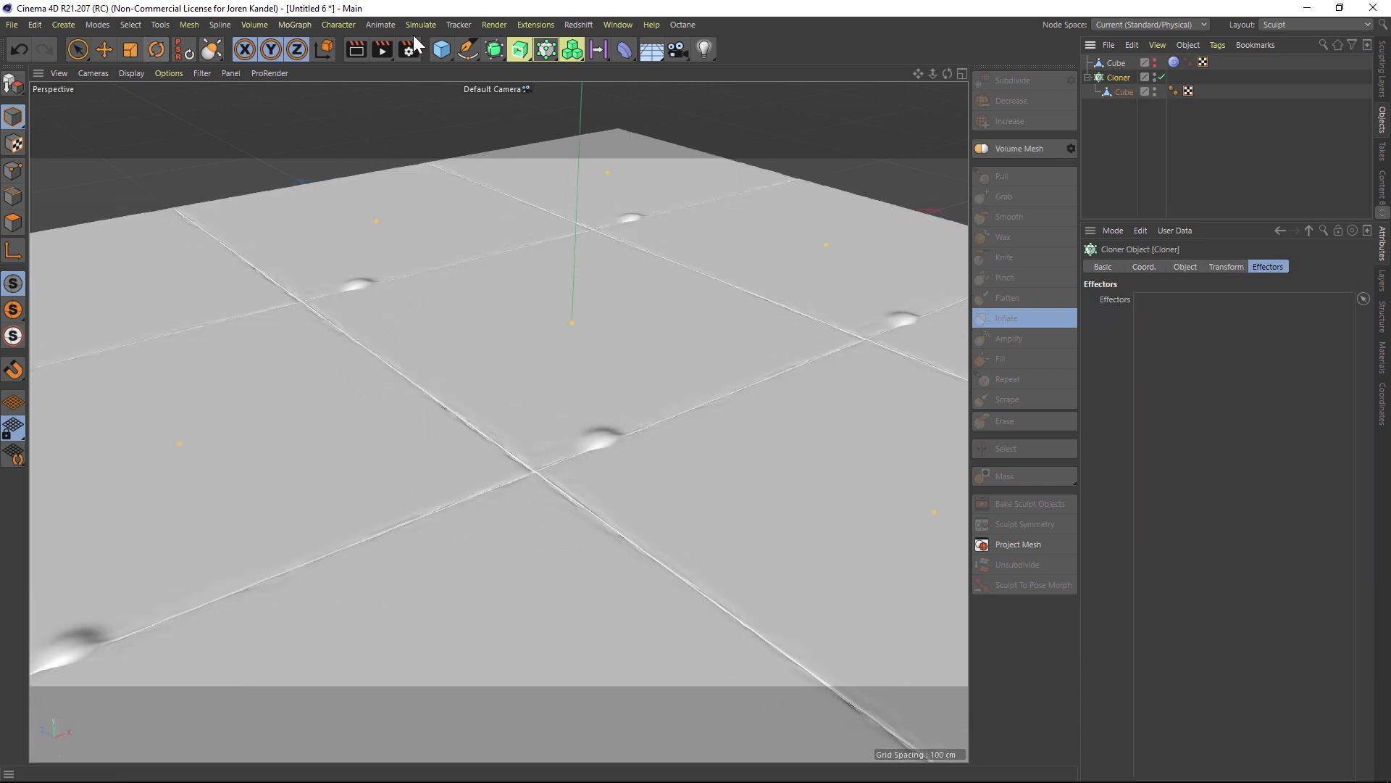
# - Add a Formula effector to the Cloner
pyautogui.scroll(-2, 532, 338)
pyautogui.keyDown('alt'); pyautogui.moveTo(611, 406); pyautogui.dragTo(607, 415); pyautogui.keyUp('alt')
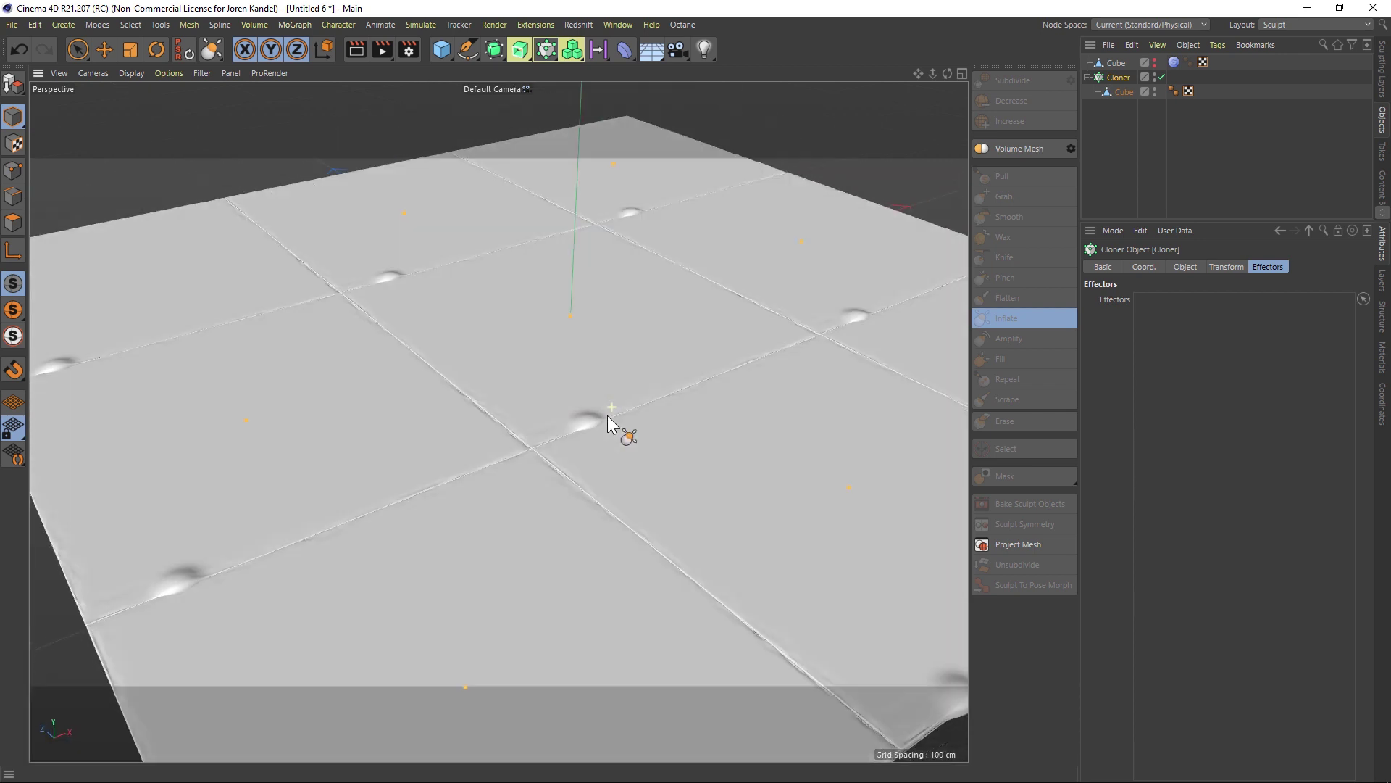
pyautogui.click(297, 21)
pyautogui.click(293, 21)
pyautogui.click(282, 19)
pyautogui.moveTo(311, 50)
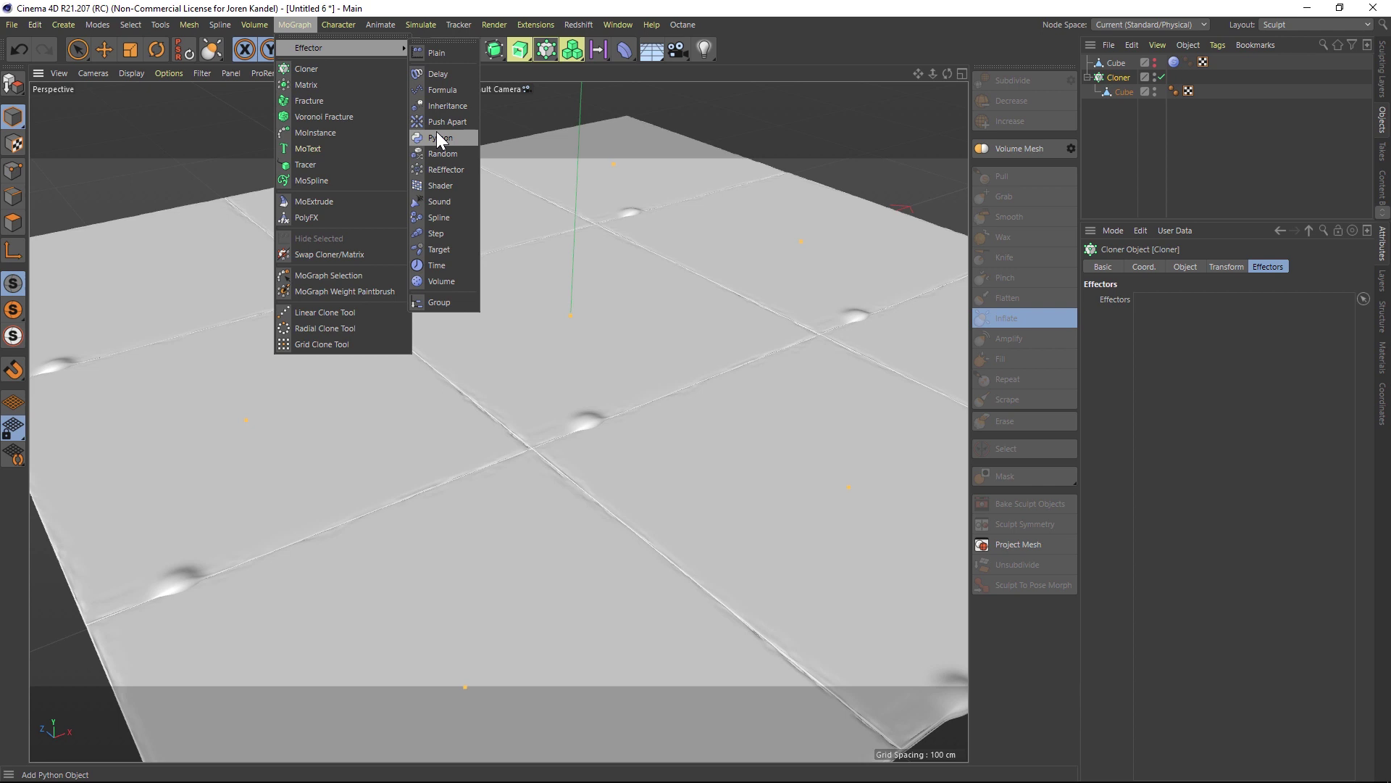
pyautogui.click(437, 89)
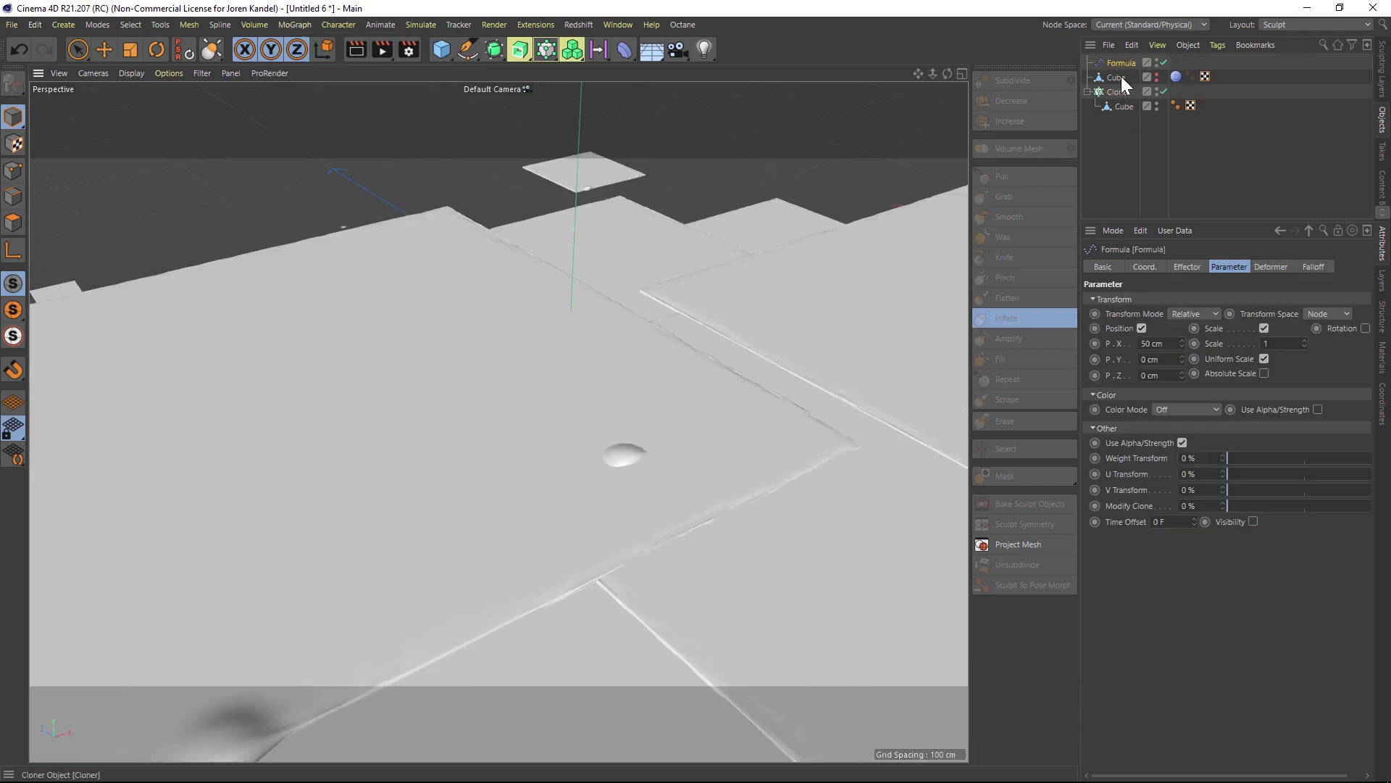
# - Disable the Formula effector's position and scale, enable rotation and set its heading rotation to 90°
pyautogui.click(1142, 327)
pyautogui.click(1202, 328)
pyautogui.click(1276, 328)
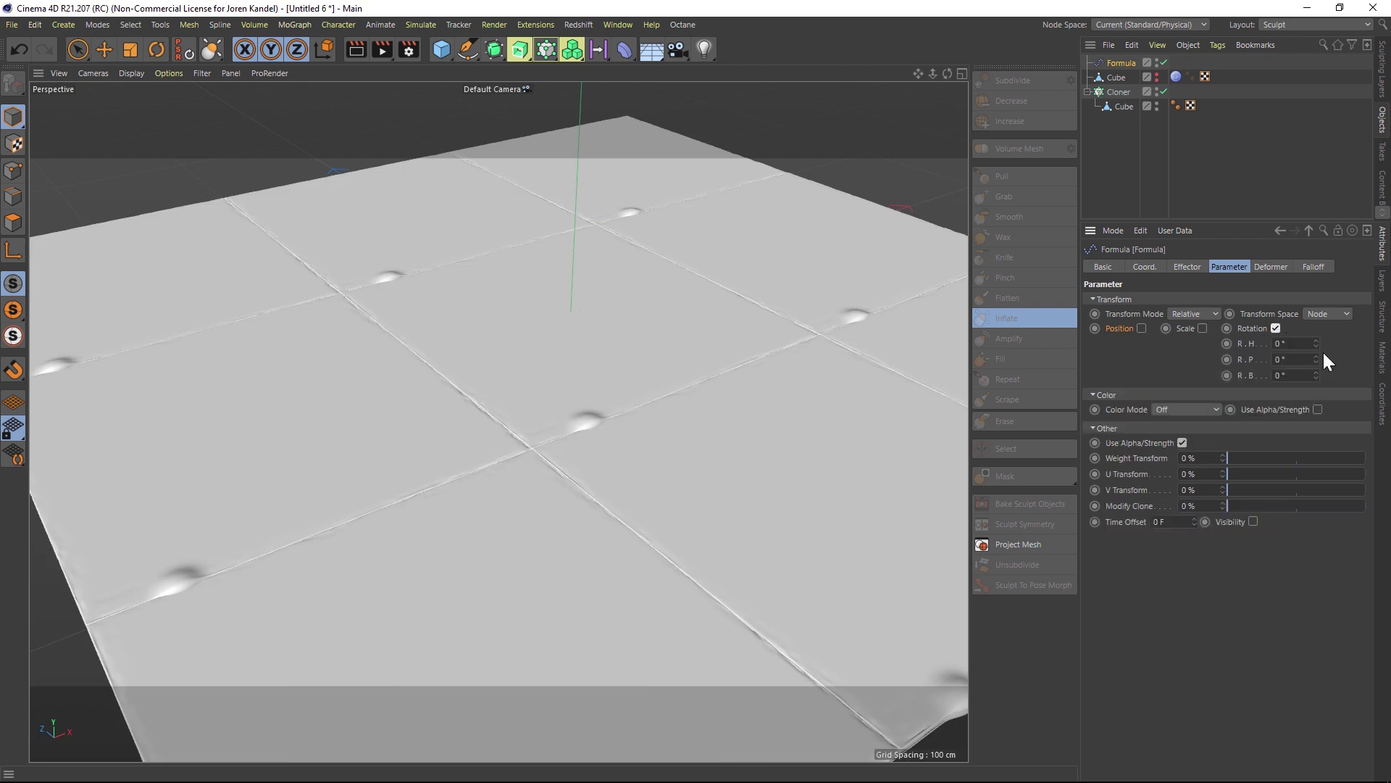
pyautogui.moveTo(1316, 343); pyautogui.dragTo(1211, 329)
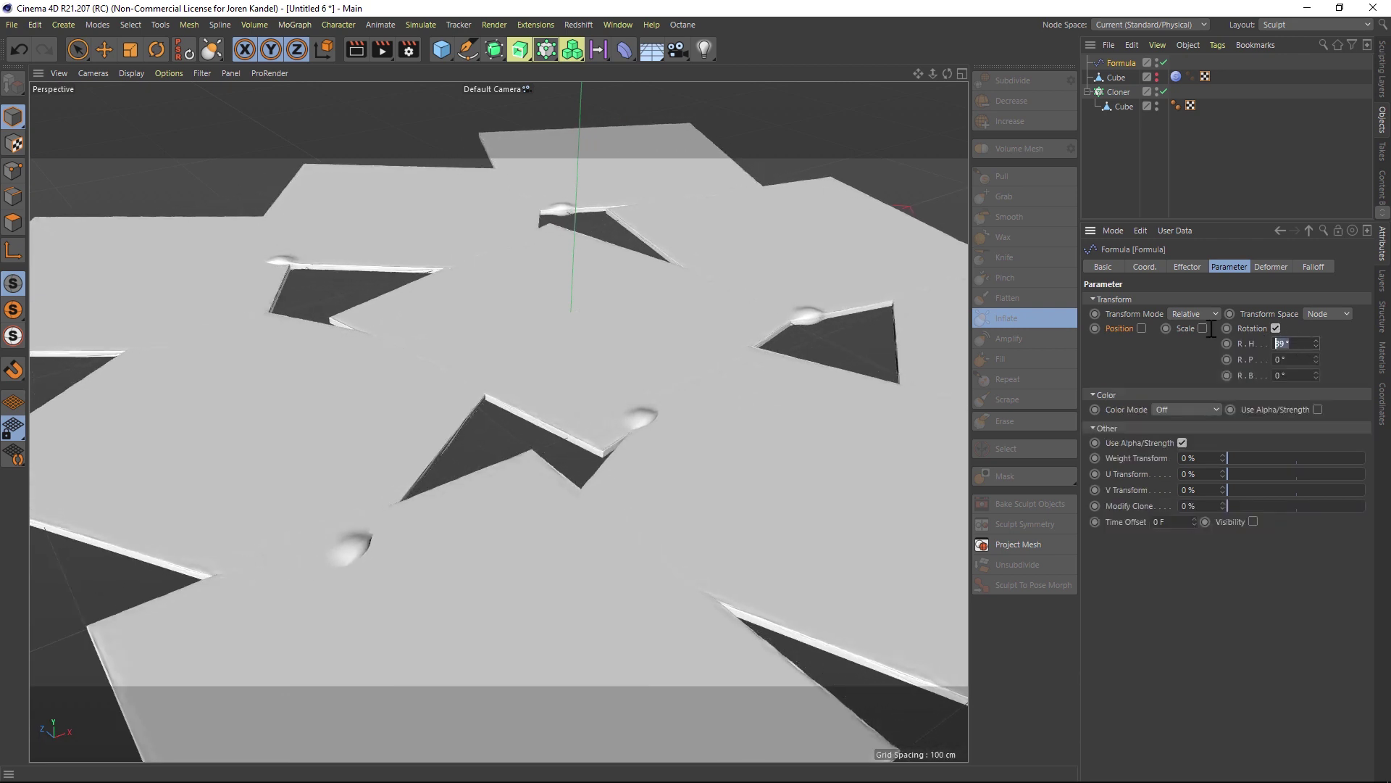
pyautogui.write('0')
pyautogui.press('Return')
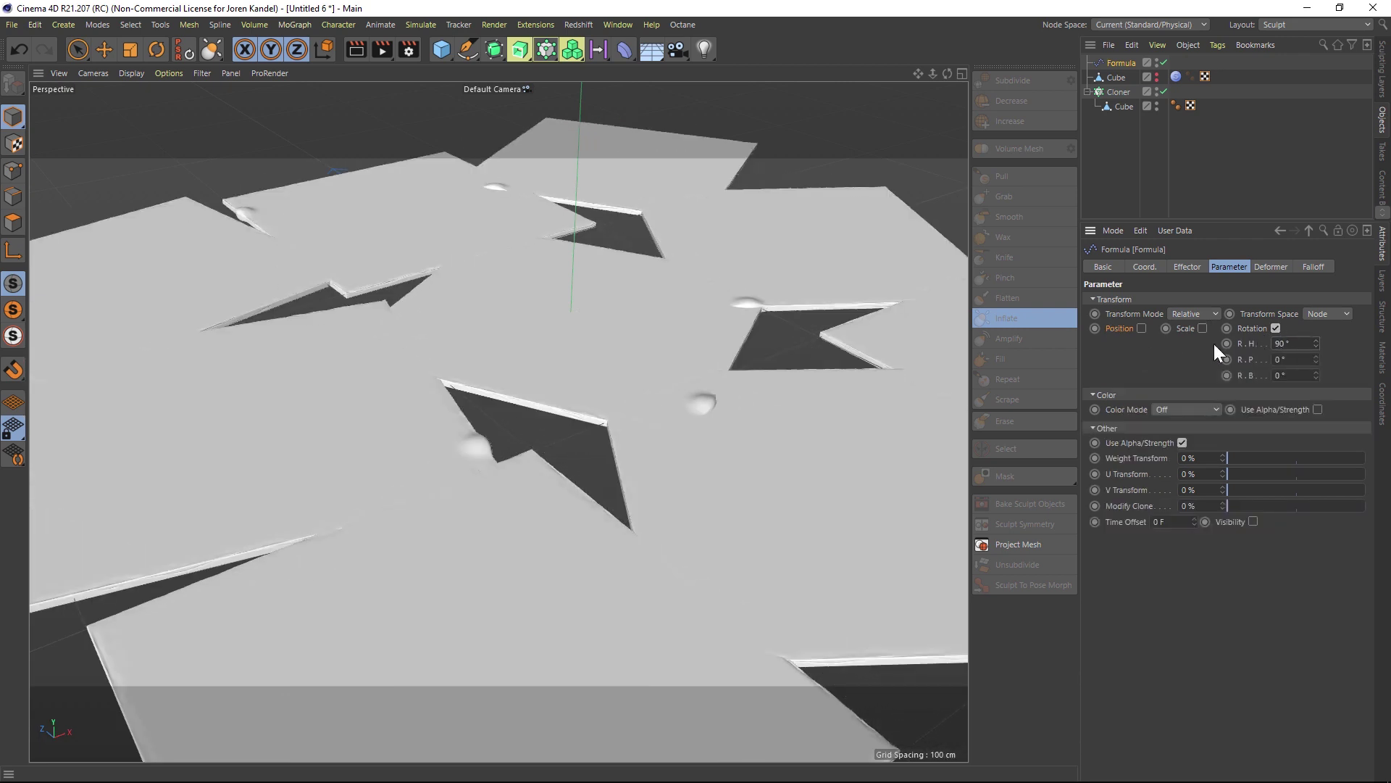
# - Switch to the WordPad document and copy the expression round(rnd(3;12345)) for the Formula effector
pyautogui.keyDown('alt'); pyautogui.moveTo(761, 436); pyautogui.dragTo(703, 436, button='right'); pyautogui.keyUp('alt')
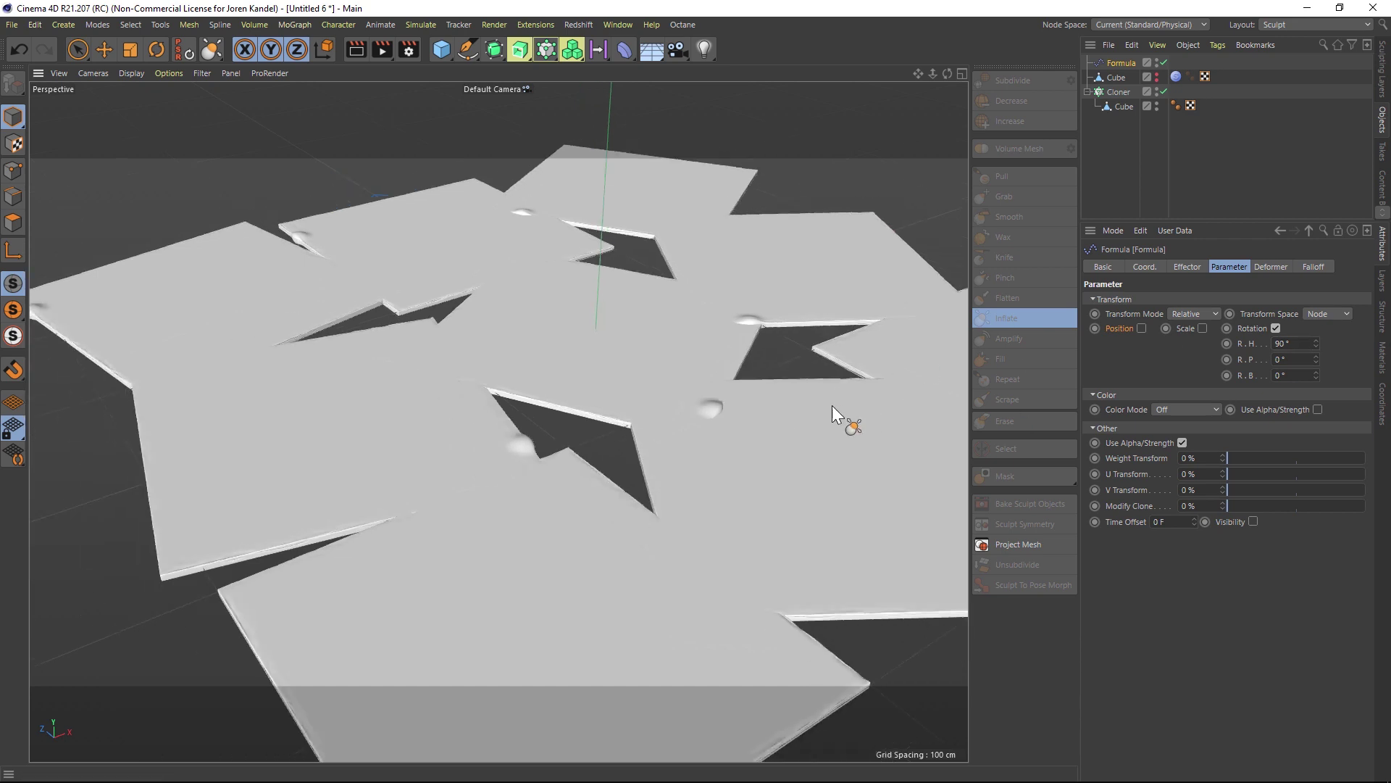
pyautogui.click(1179, 267)
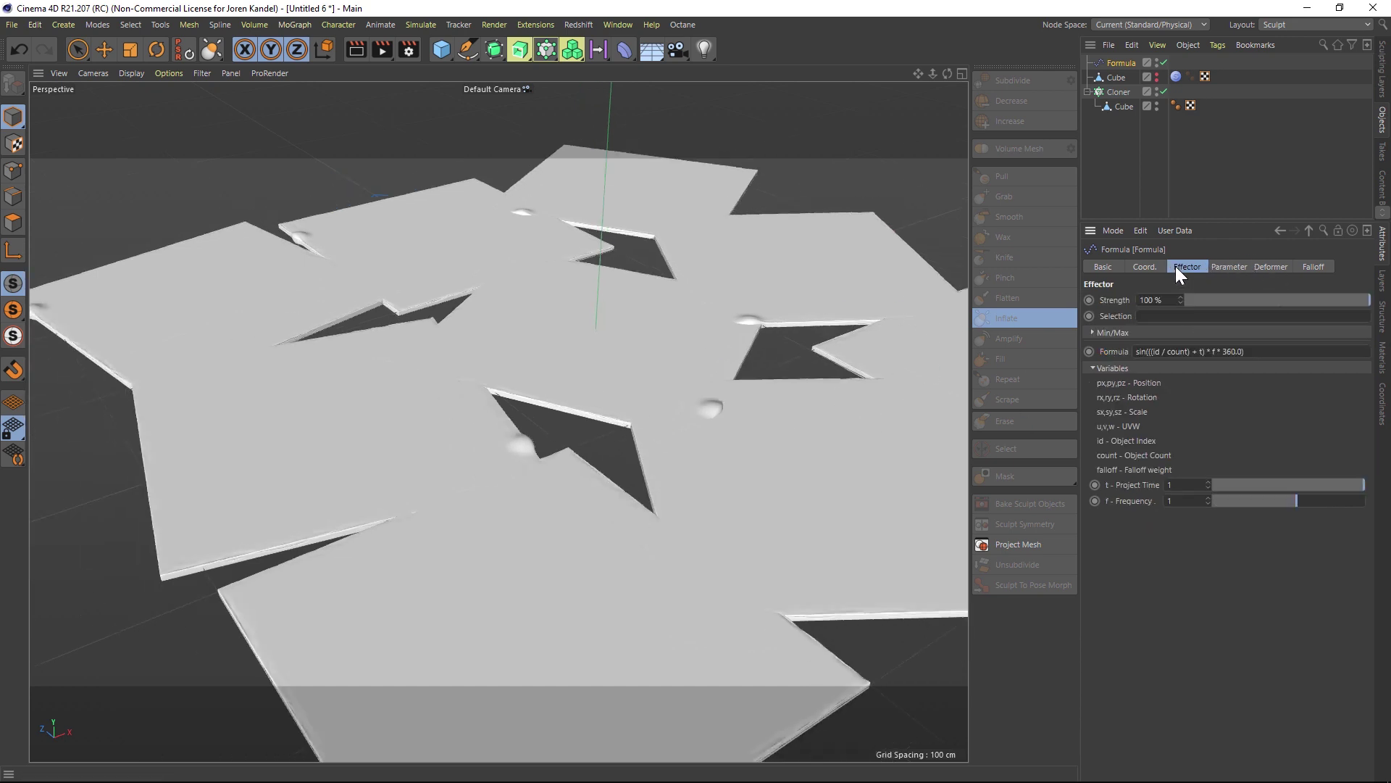
pyautogui.click(1111, 352)
pyautogui.click(408, 767)
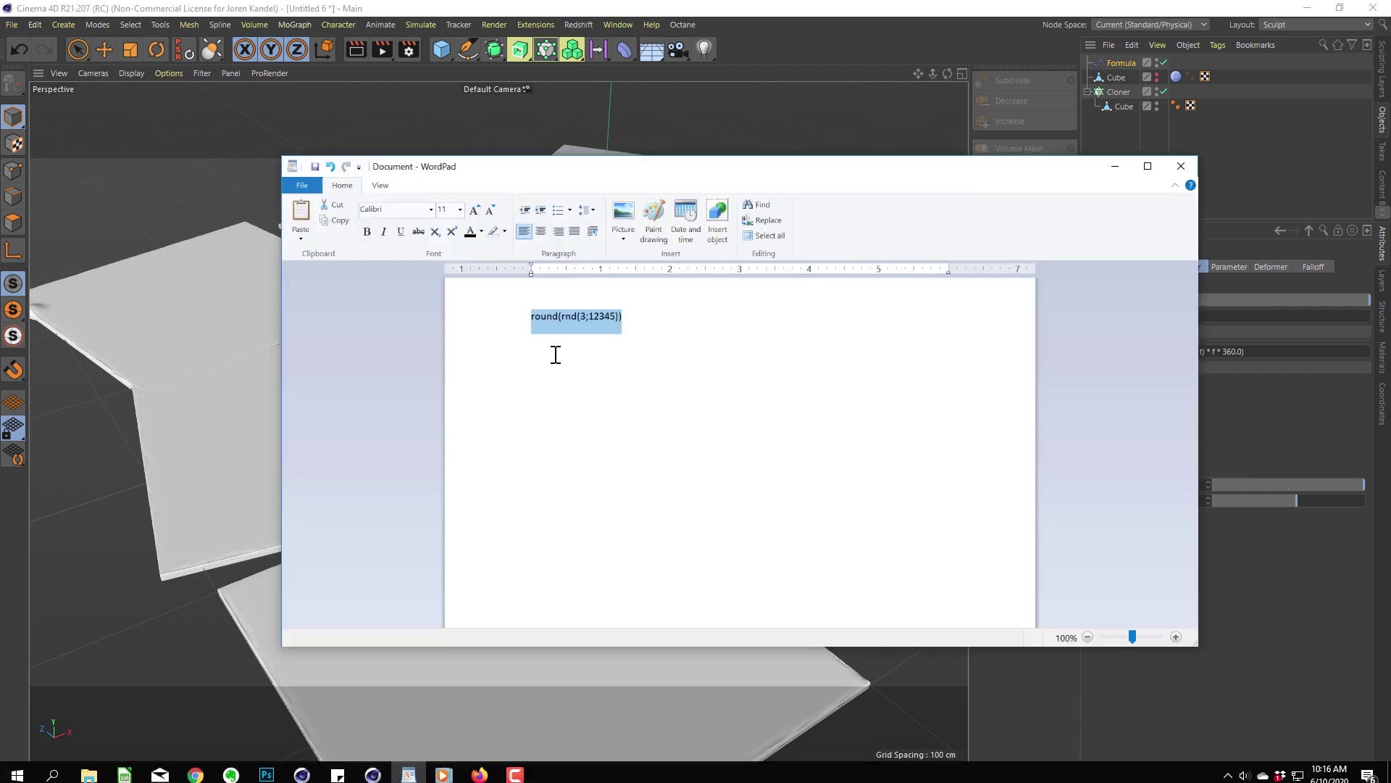
pyautogui.click(604, 334)
pyautogui.moveTo(650, 318); pyautogui.dragTo(519, 323)
pyautogui.hotkey('ctrl', 'c')
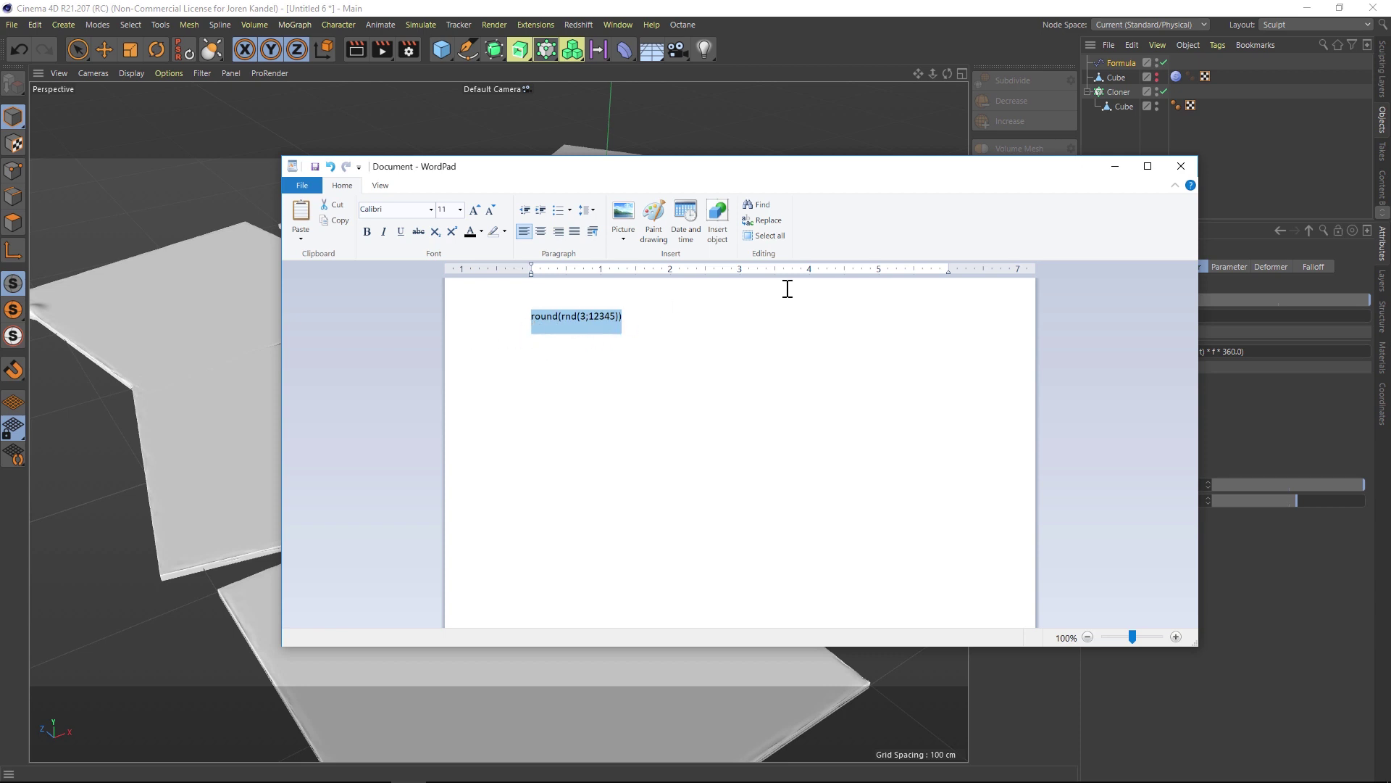
# - Back in Cinema 4D, replace the Formula effector's default sine expression with the copied round(rnd(3;12345)) and view the whole tile grid
pyautogui.click(1106, 60)
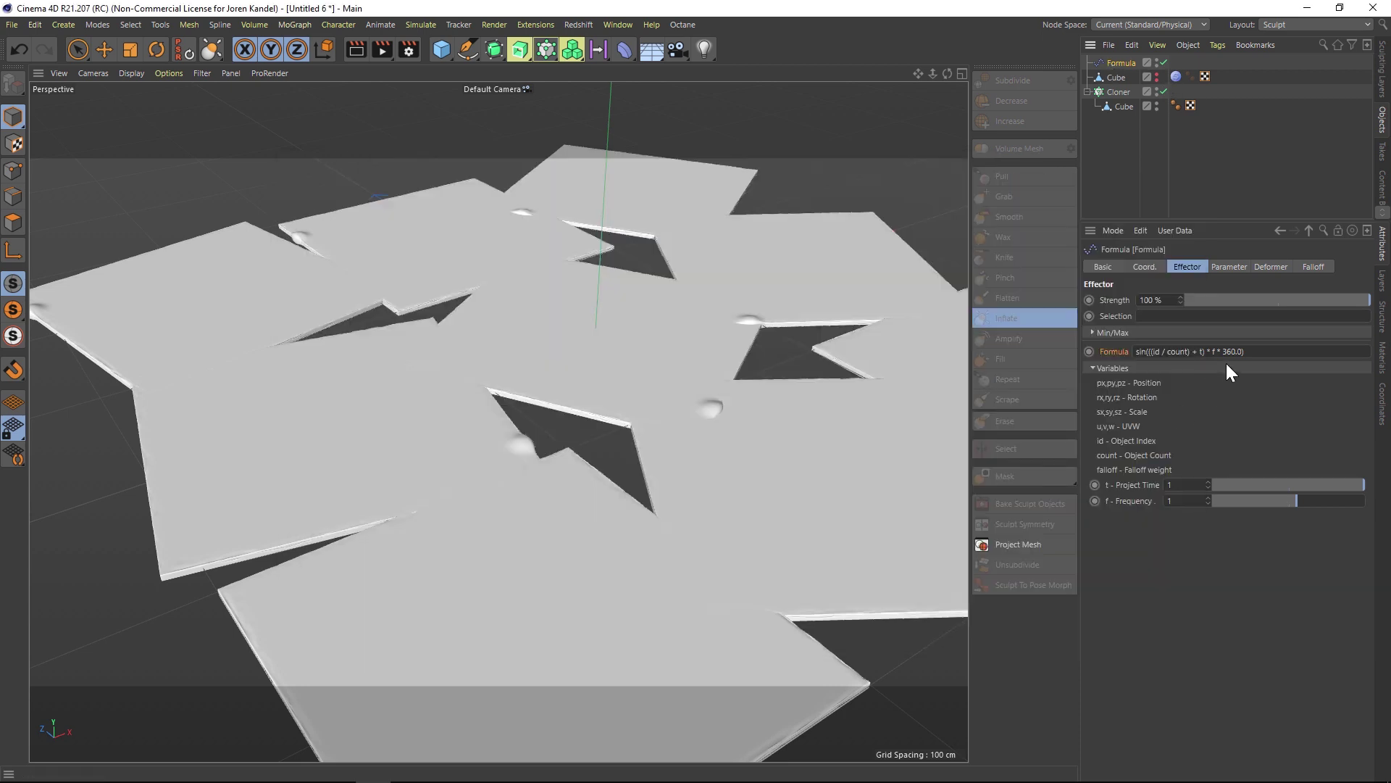
pyautogui.moveTo(1247, 351); pyautogui.dragTo(1134, 352)
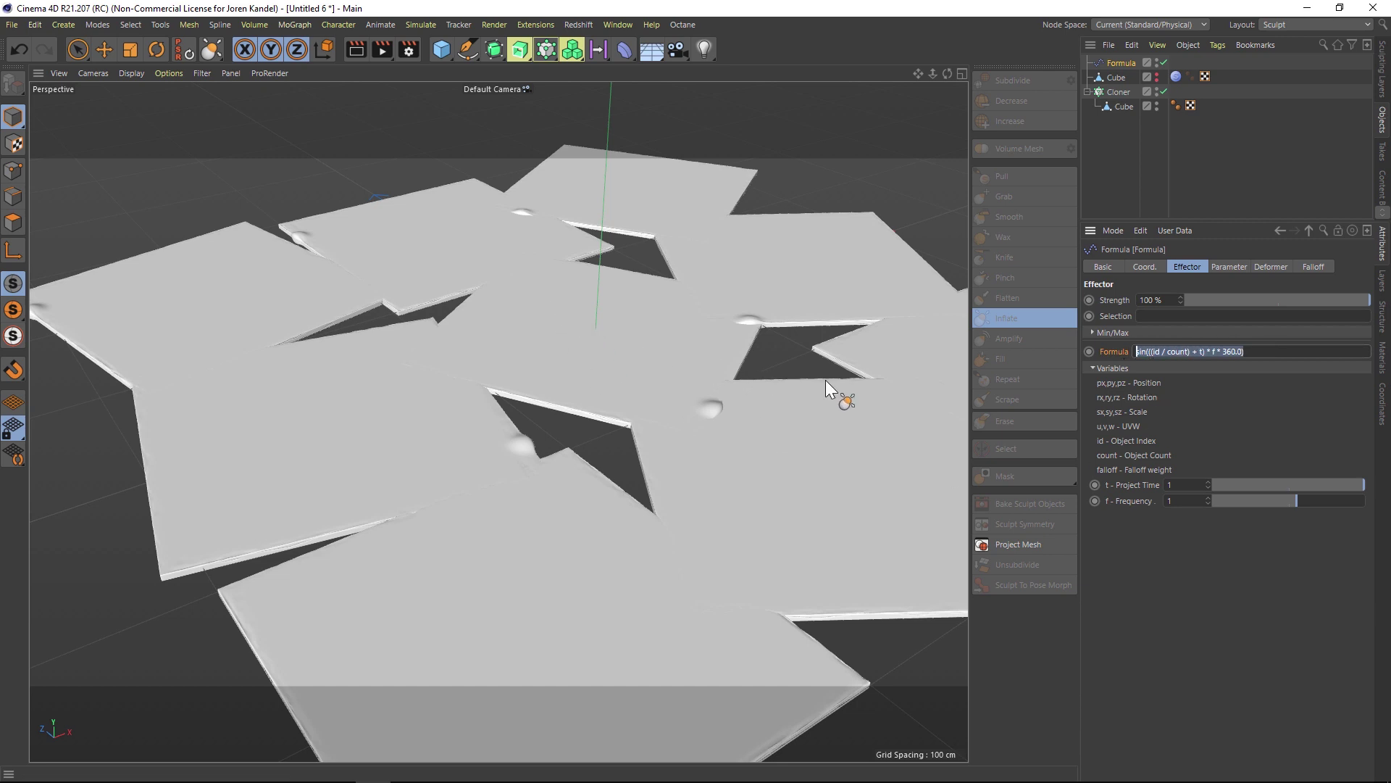
pyautogui.hotkey('ctrl', 'v')
pyautogui.press('Return')
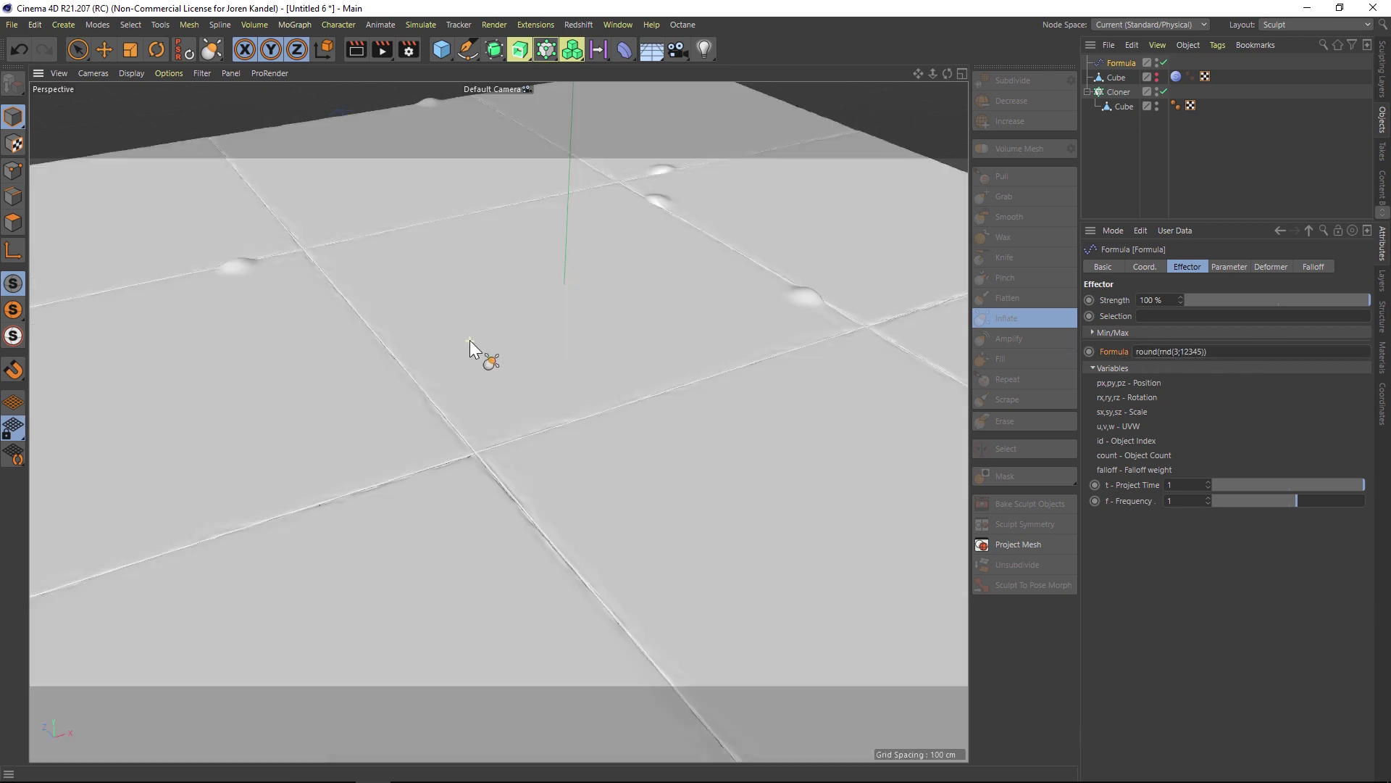
pyautogui.scroll(-2, 629, 292)
pyautogui.scroll(-2, 737, 333)
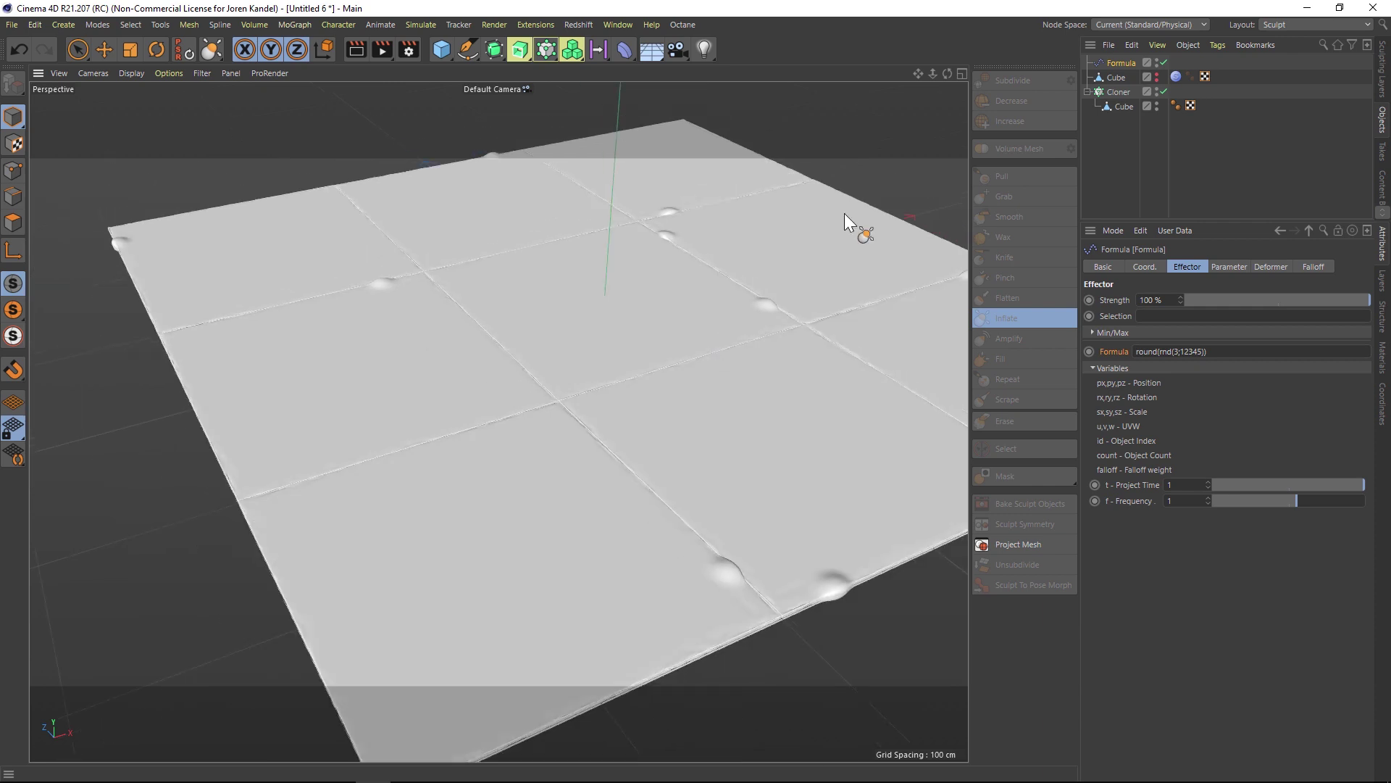
pyautogui.moveTo(917, 73); pyautogui.dragTo(809, 186)
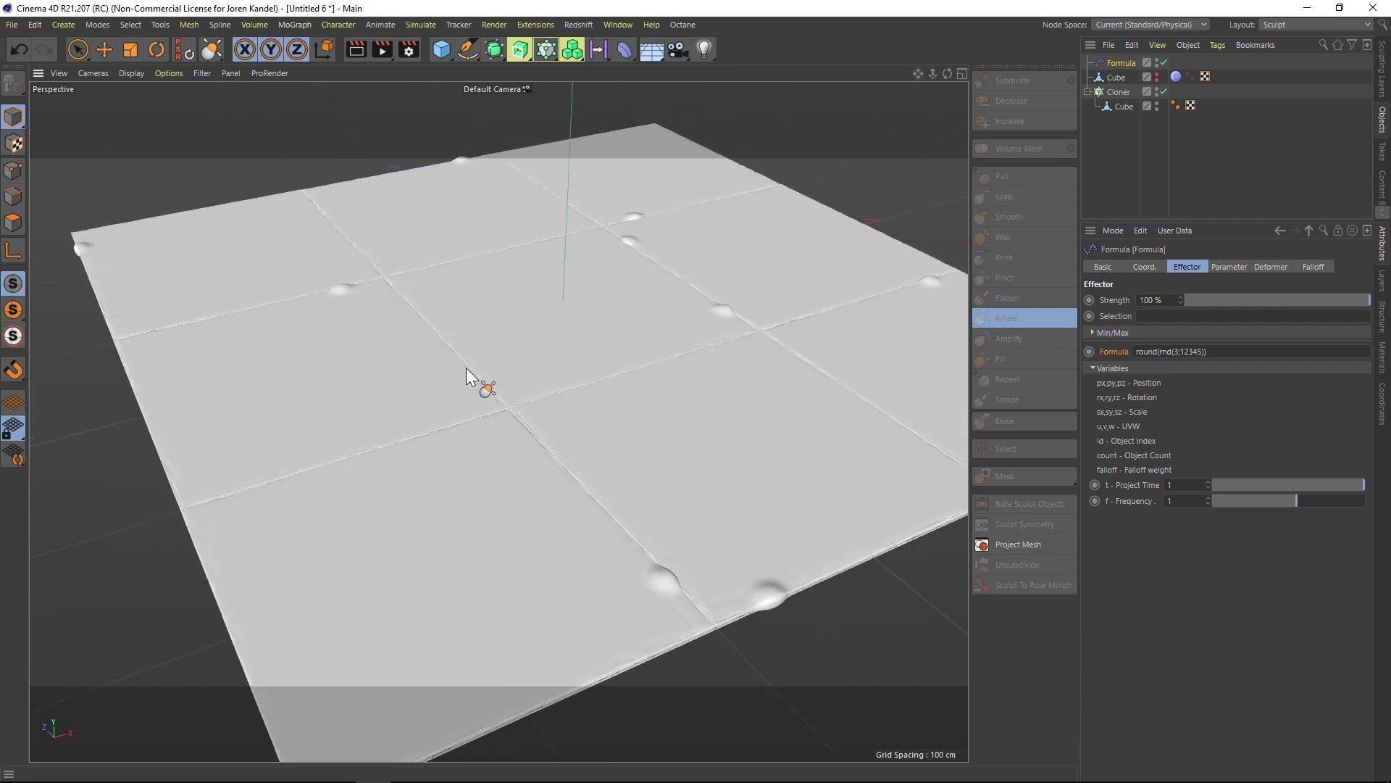